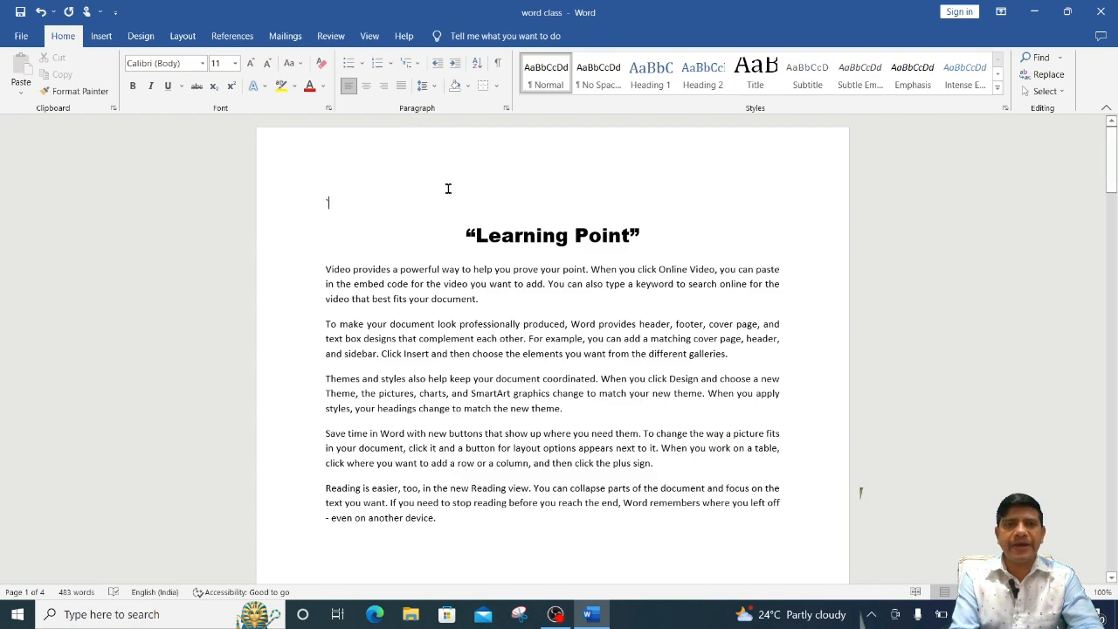
drag(468, 233, 658, 234)
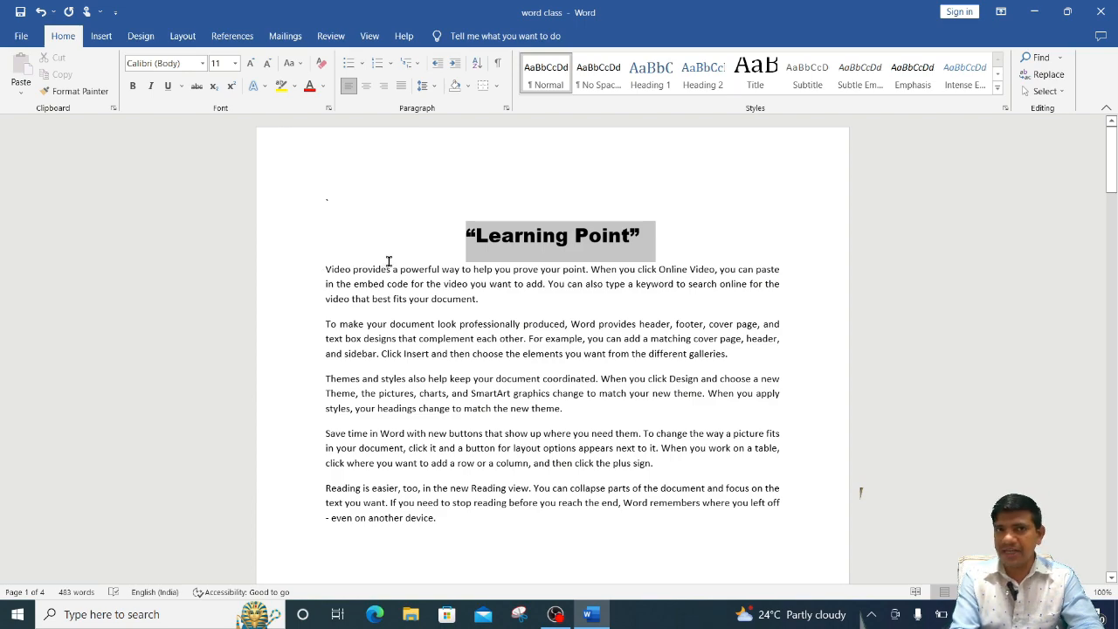
key(Right)
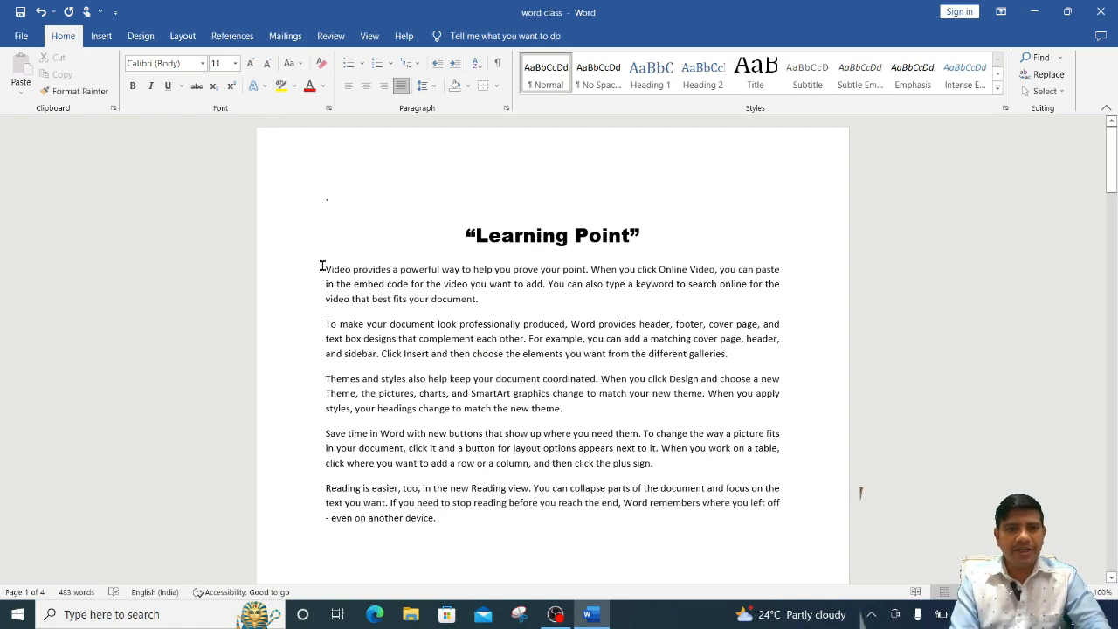
Copy the first body paragraph, "Video provides a powerful way...", and paste it at the start of the blank third page.
drag(322, 266, 489, 295)
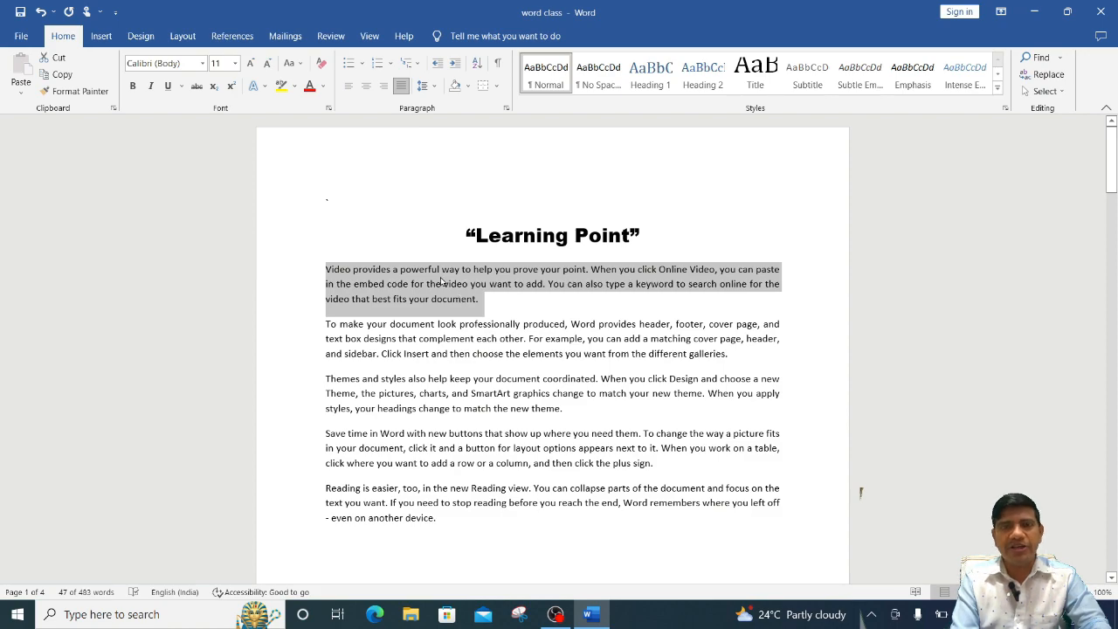
drag(1115, 172, 1054, 372)
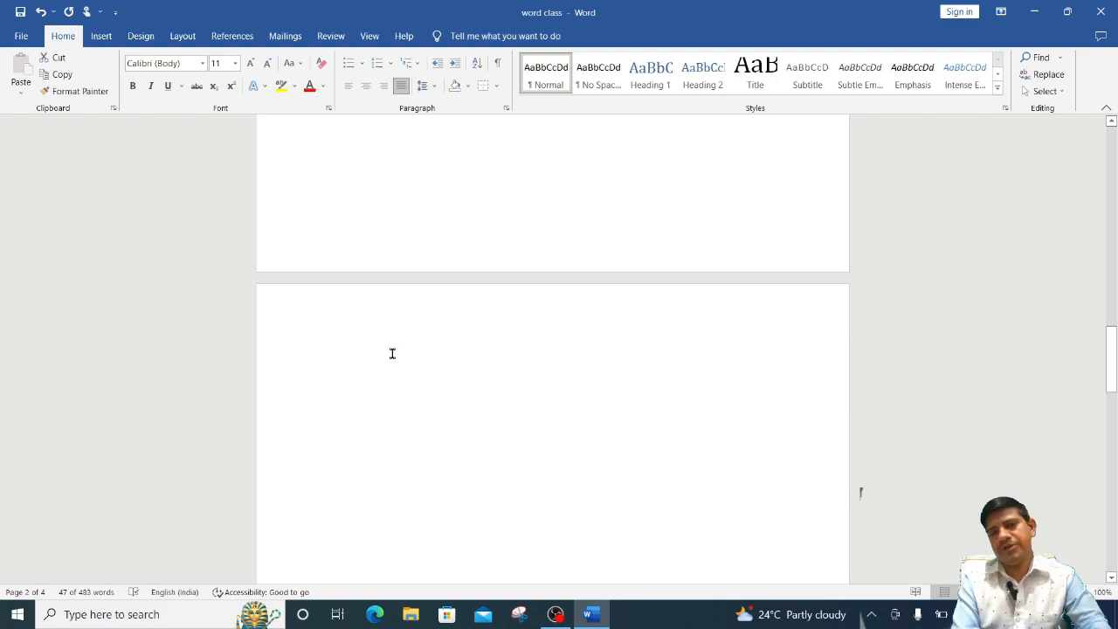
drag(1108, 349, 1083, 147)
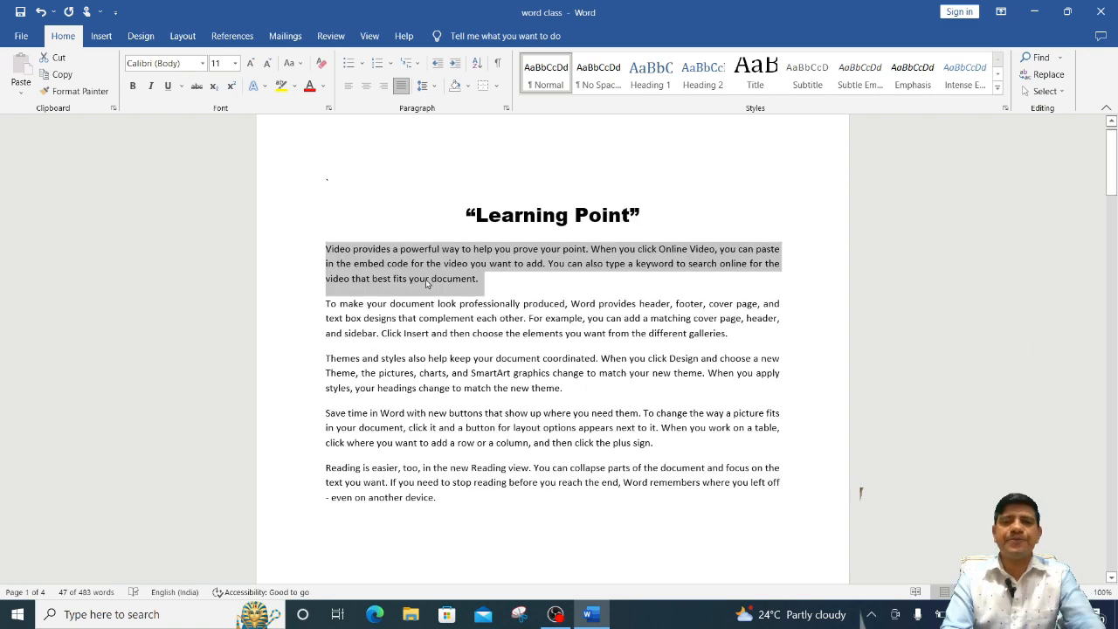
click(77, 77)
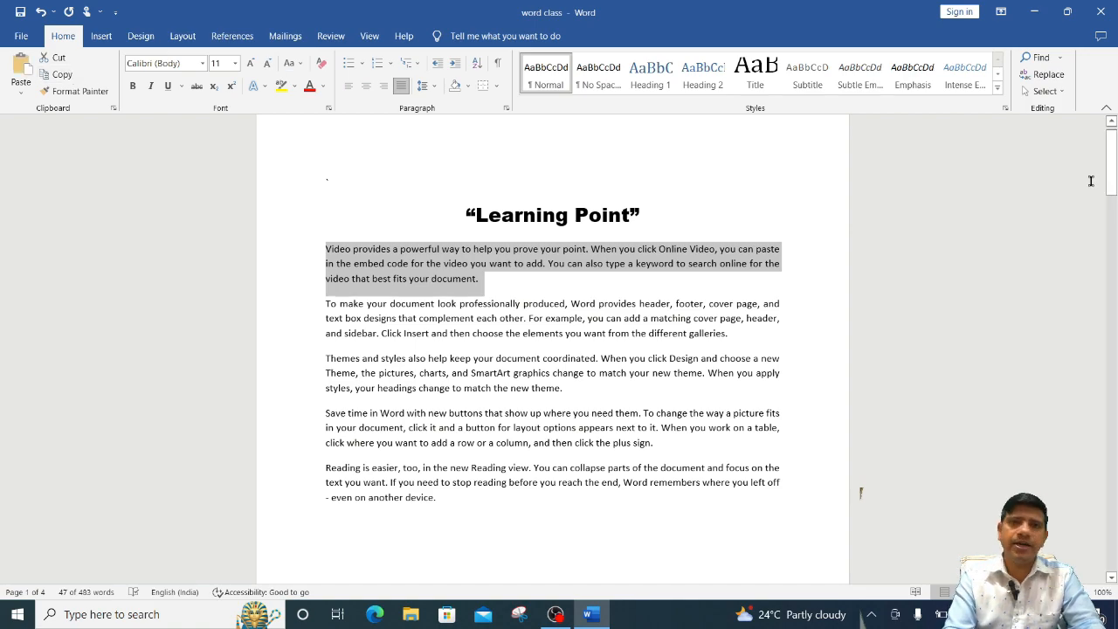
drag(1113, 186, 1095, 380)
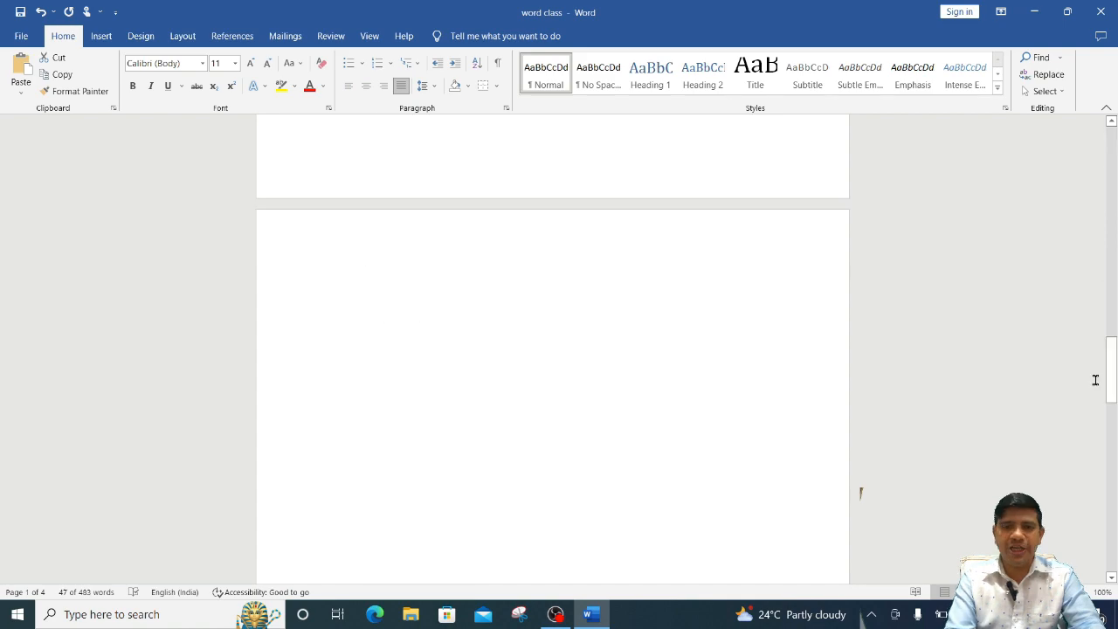
click(365, 284)
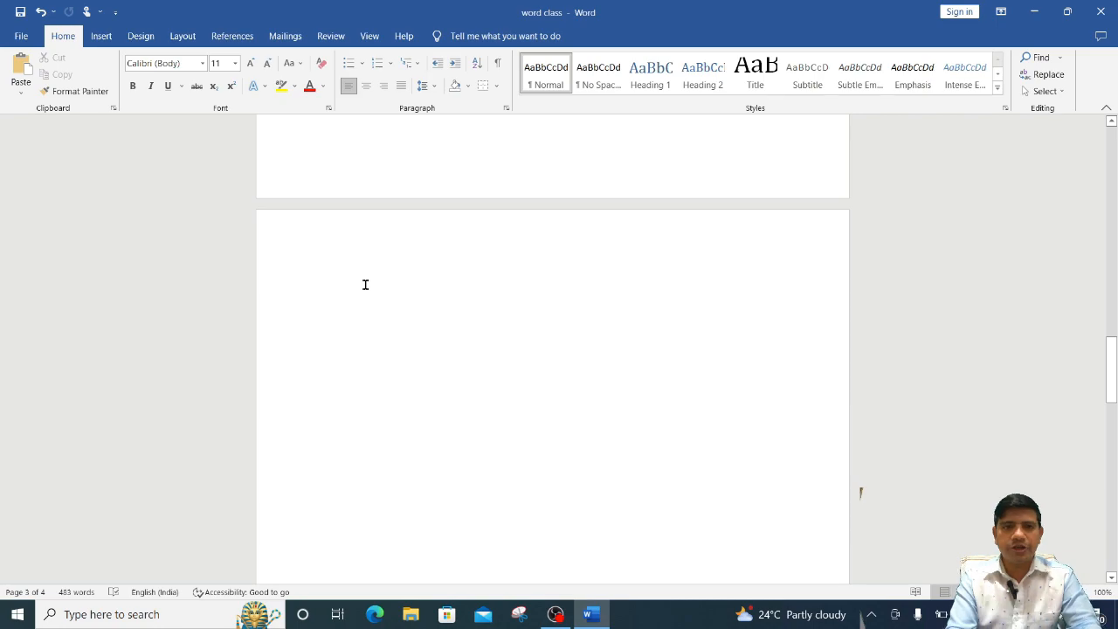
click(21, 66)
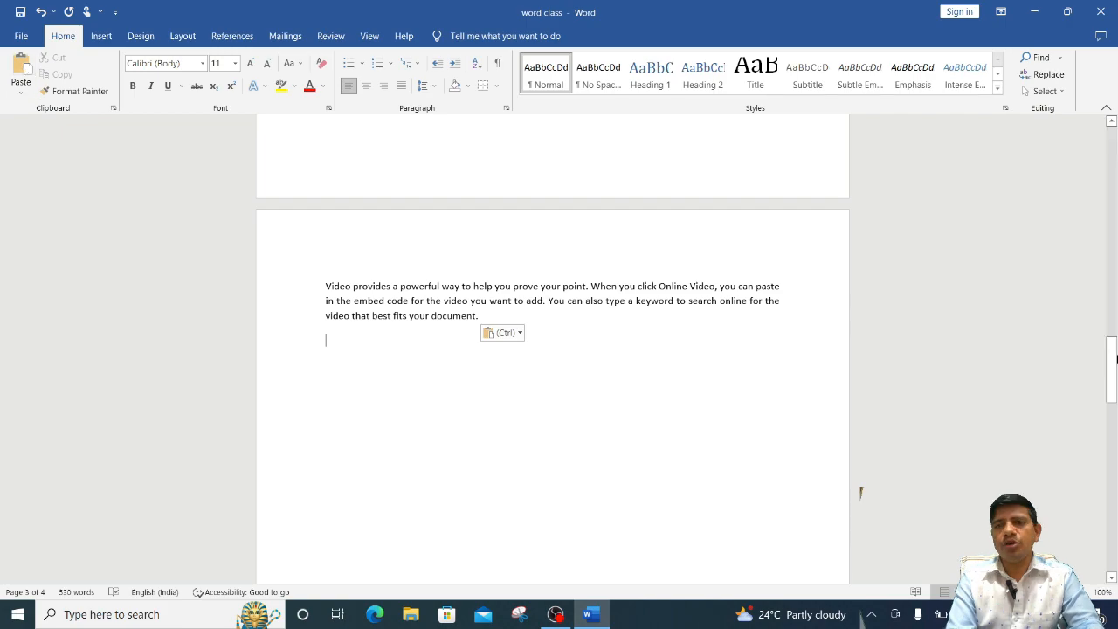
Cut the first two body paragraphs from page 1 and paste them below the copied paragraph on page 3, leaving a blank line between.
drag(1117, 358, 1090, 155)
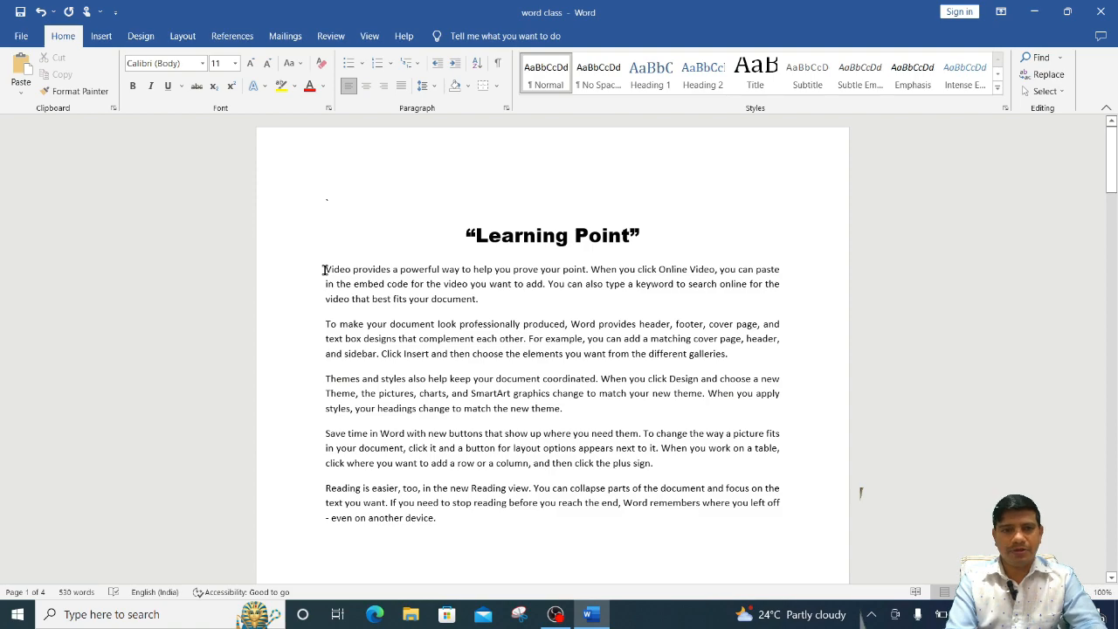
drag(323, 270, 727, 355)
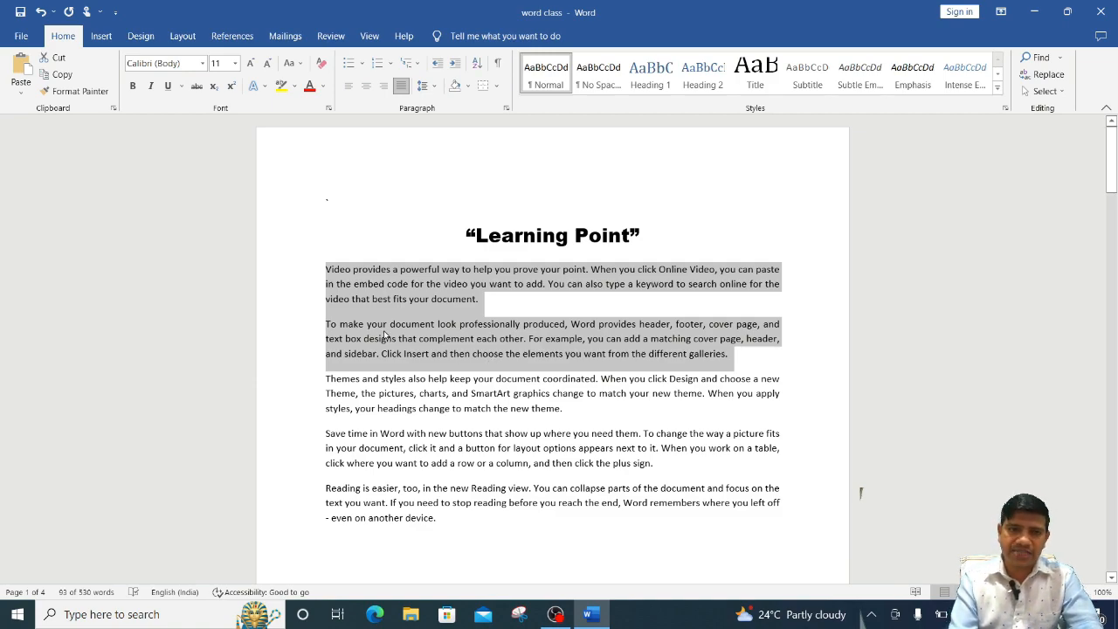
click(58, 58)
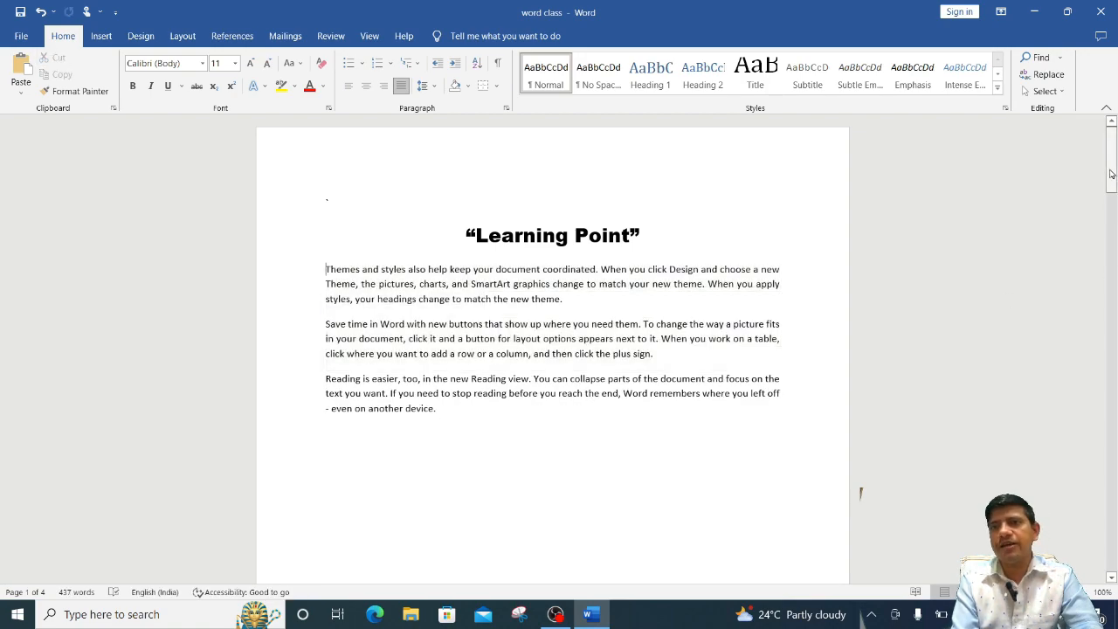
drag(1112, 175, 1067, 382)
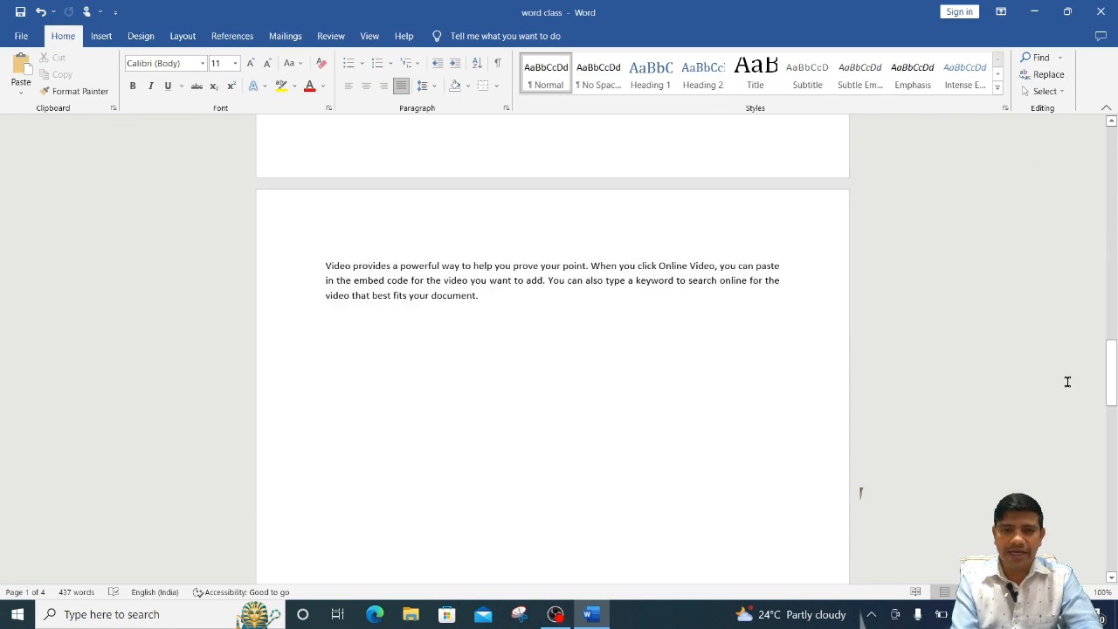
click(367, 348)
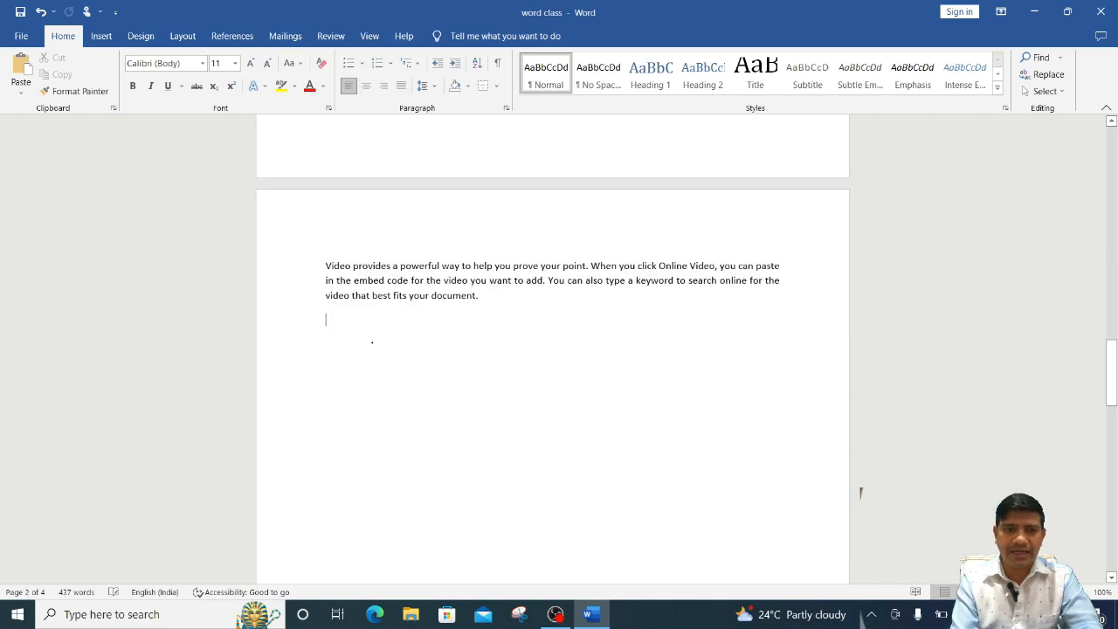
key(Return)
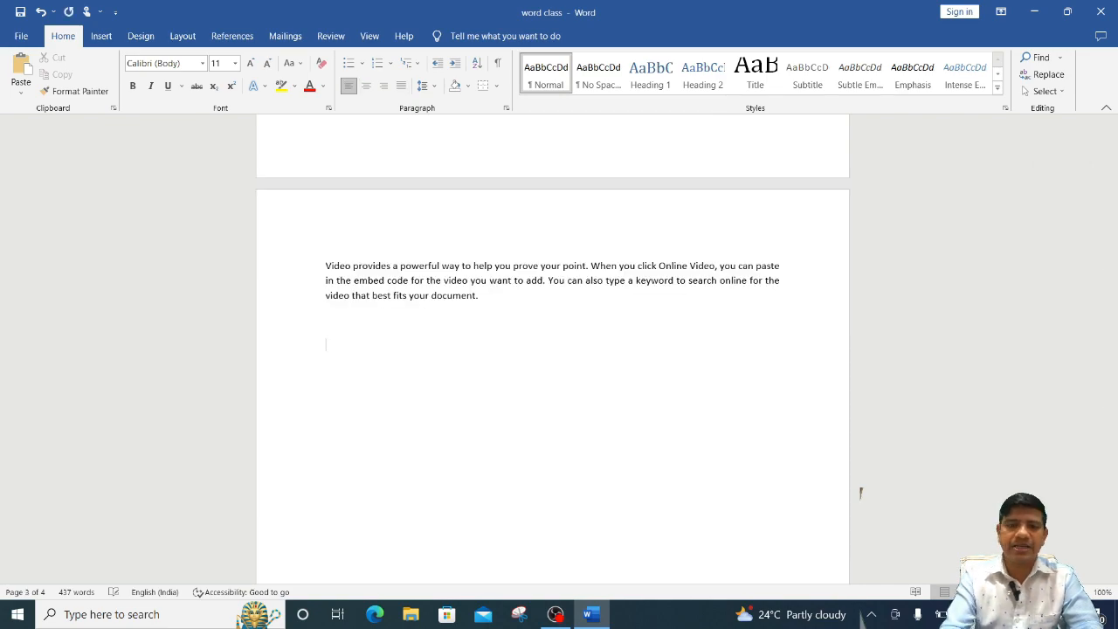
click(16, 70)
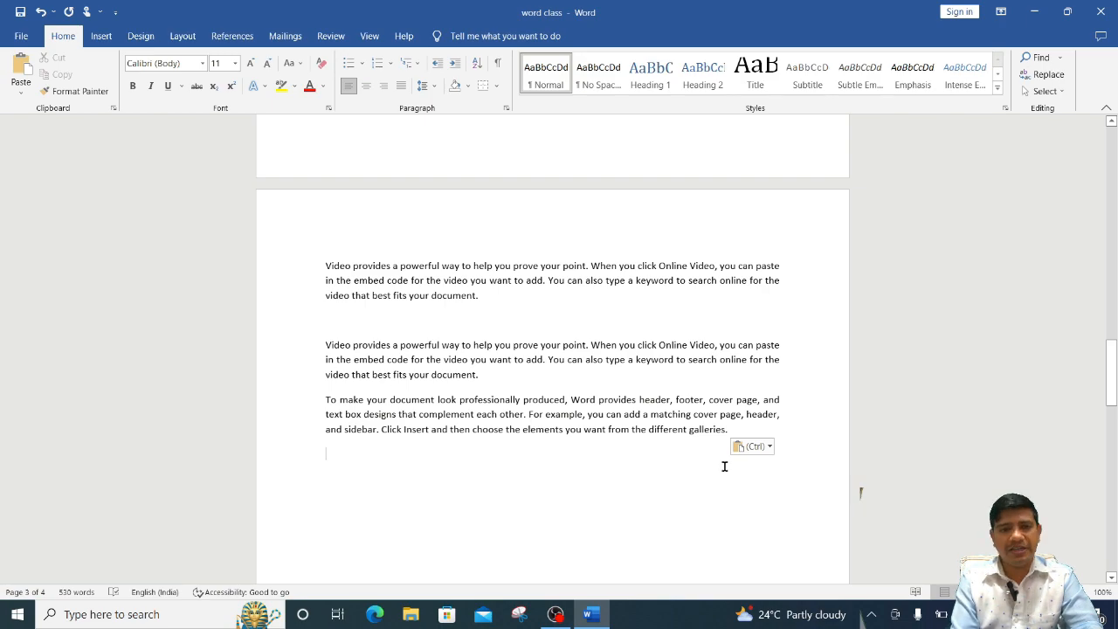
Make the "Themes and styles also help..." paragraph under the page 1 title bold.
drag(1111, 365, 1100, 134)
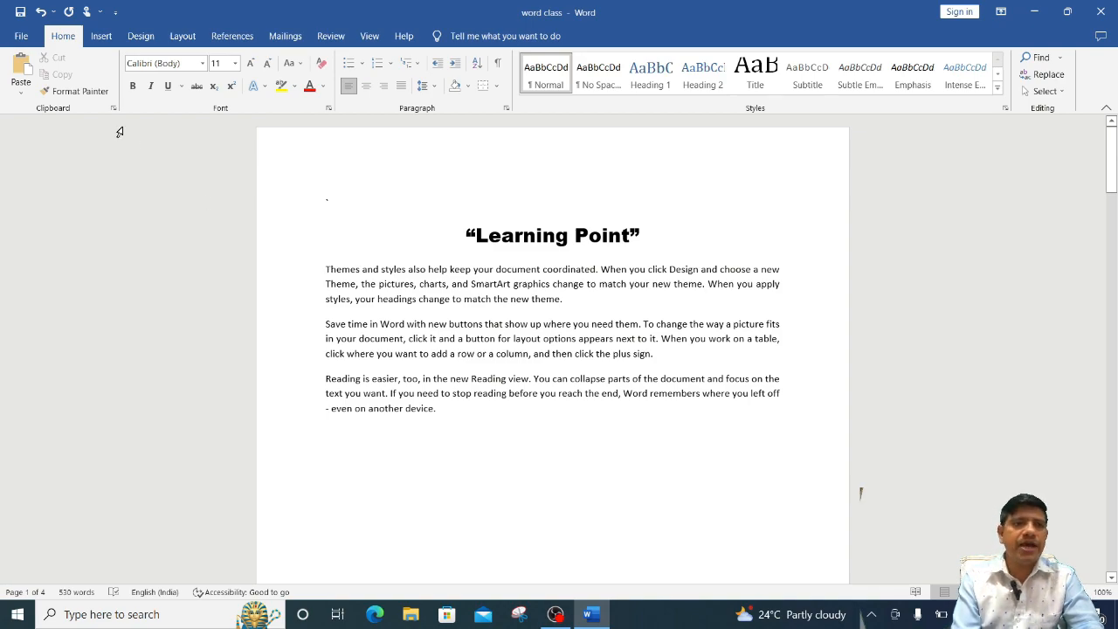
click(374, 234)
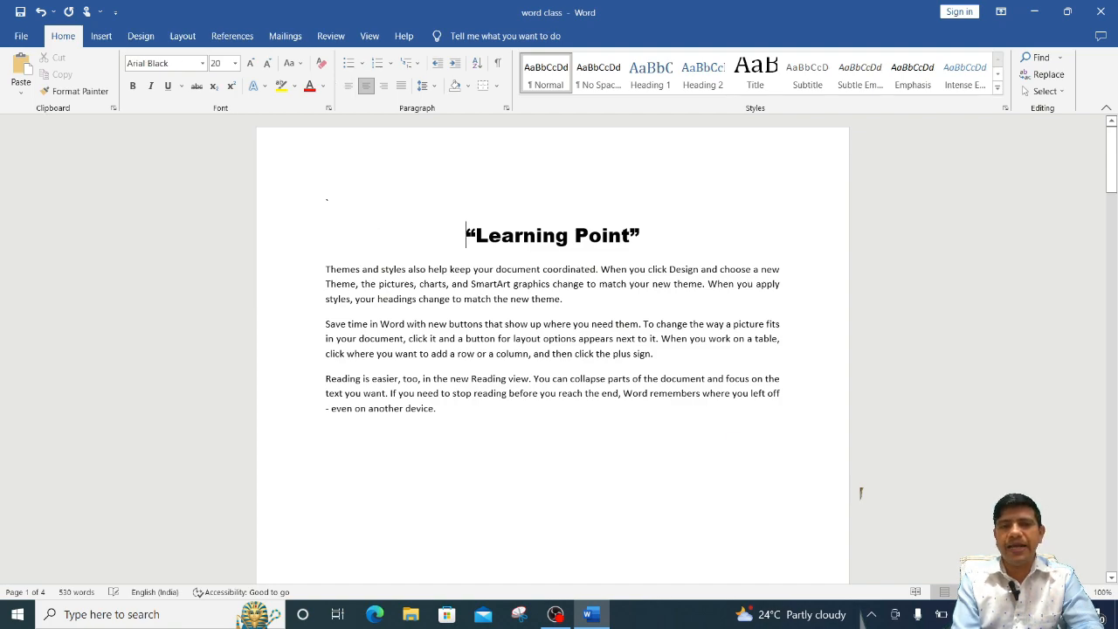
click(324, 267)
drag(324, 267, 561, 303)
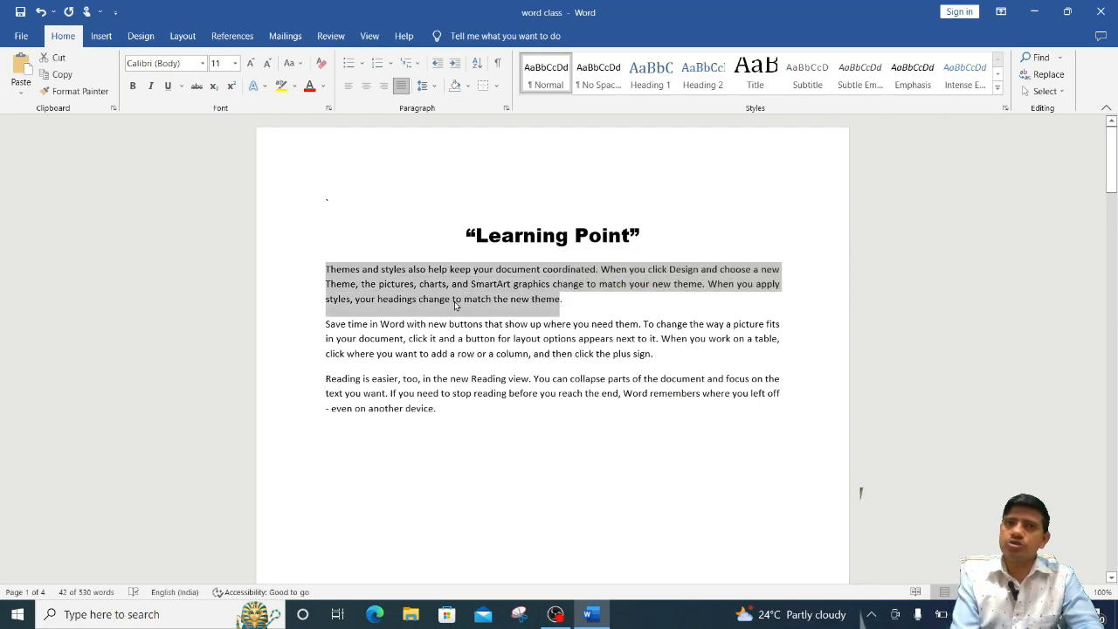
click(132, 86)
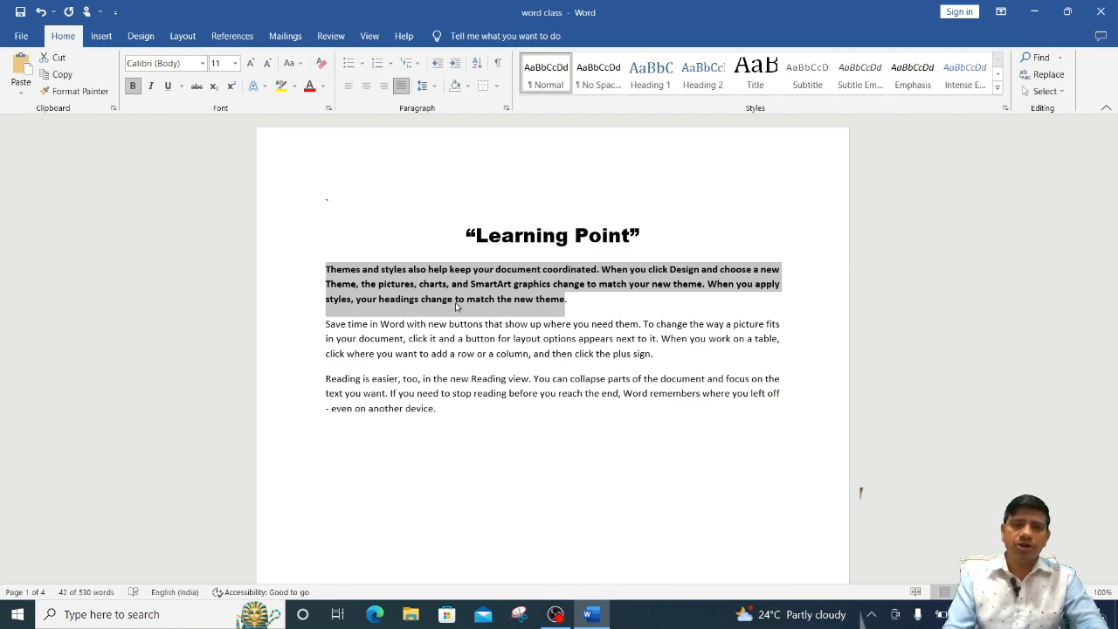
click(438, 329)
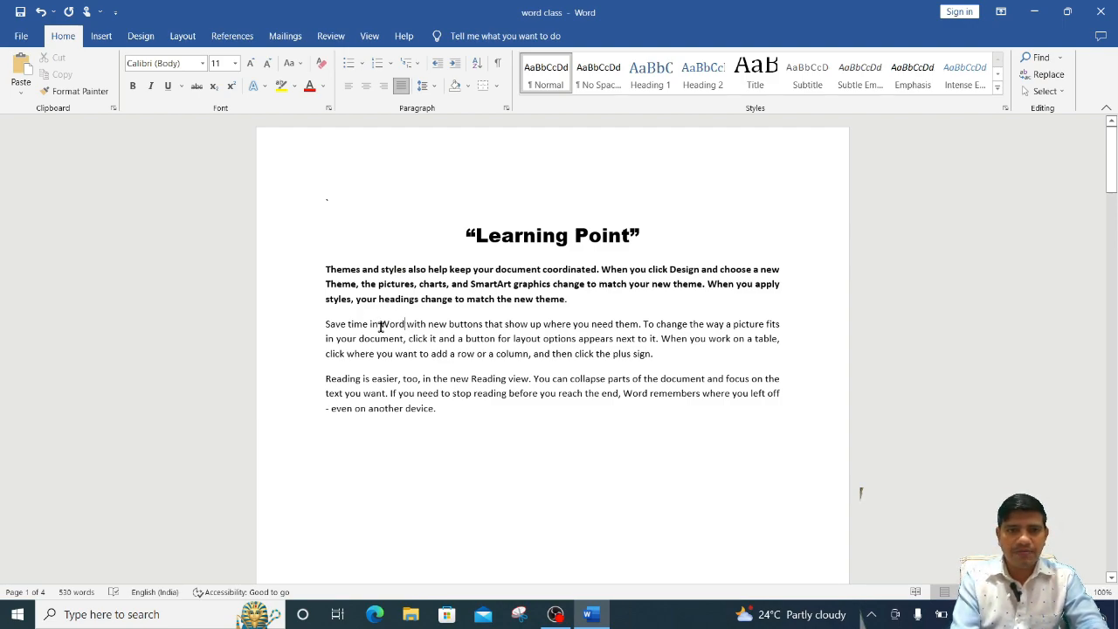
Apply bold, italic and underline to "Word with new buttons that show up where you need them." in the second paragraph.
drag(380, 327, 643, 325)
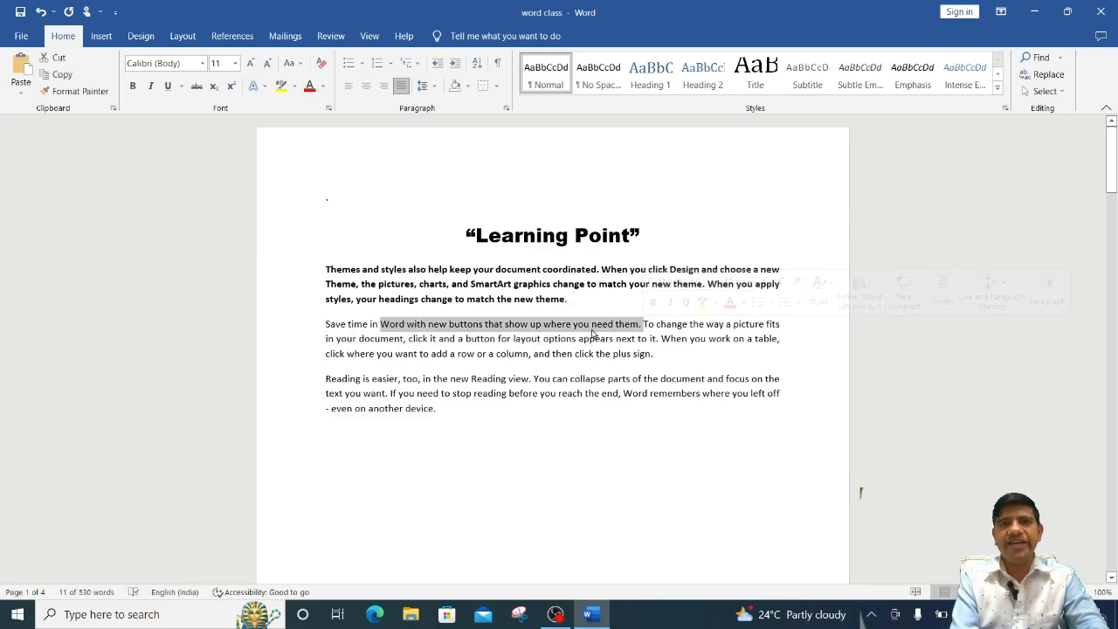
click(133, 87)
click(151, 88)
click(171, 91)
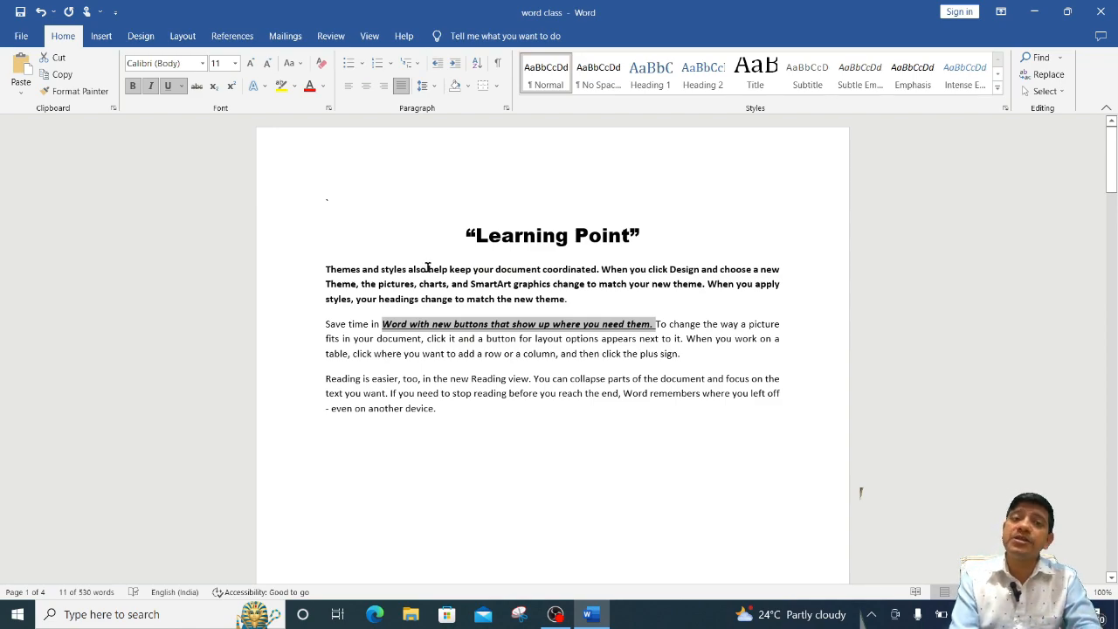
Apply italic and underline to the phrase "help keep your document coordinated" in the first paragraph.
drag(427, 267, 597, 271)
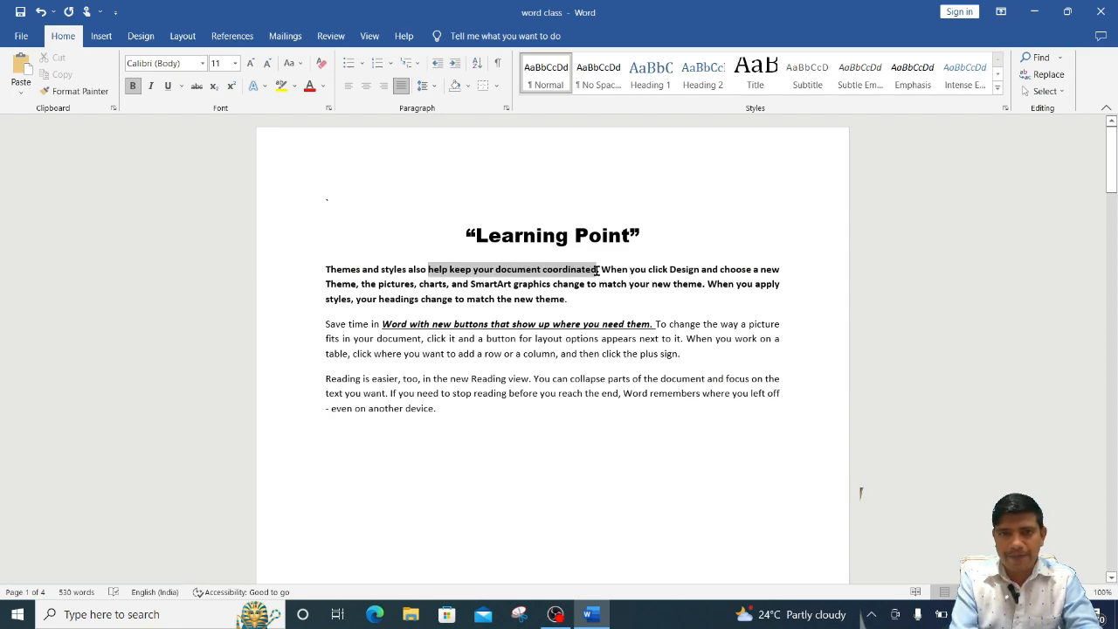
click(152, 87)
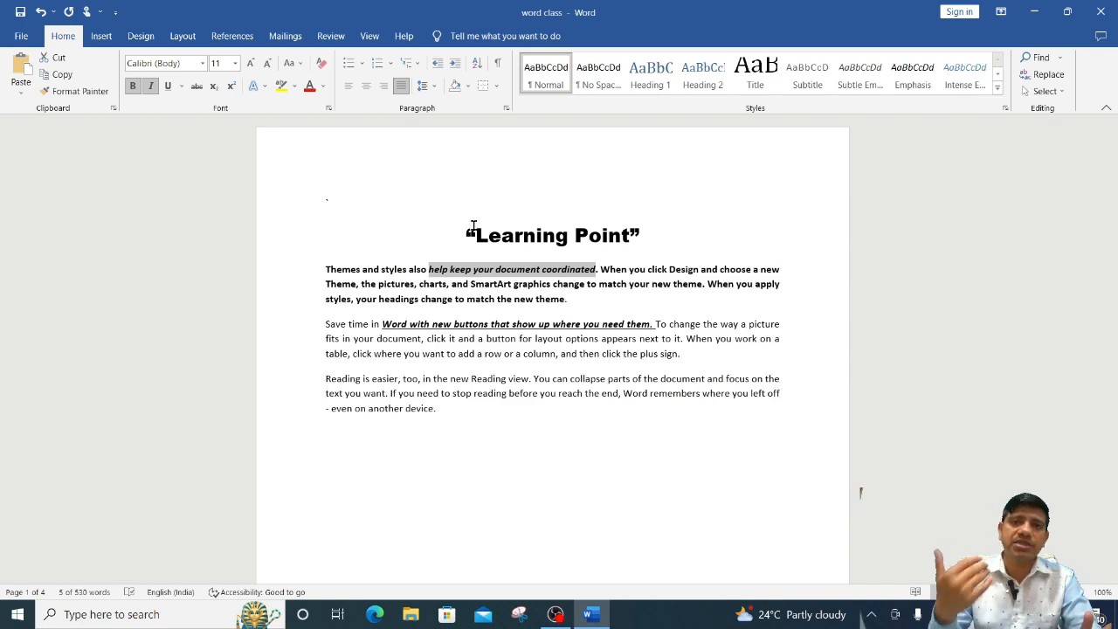
click(167, 86)
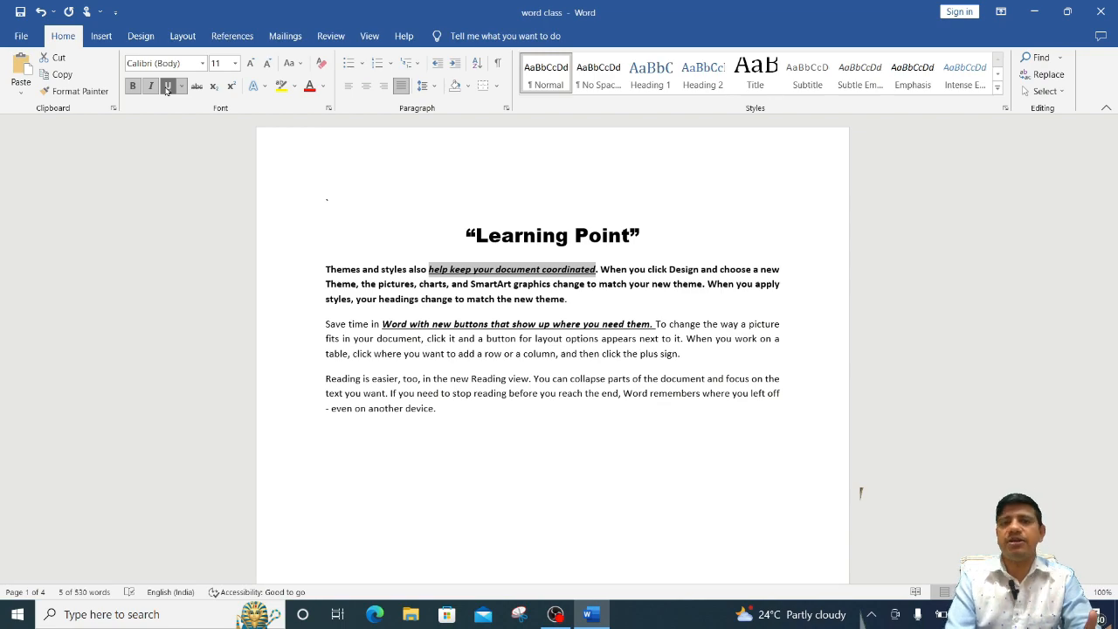
click(382, 444)
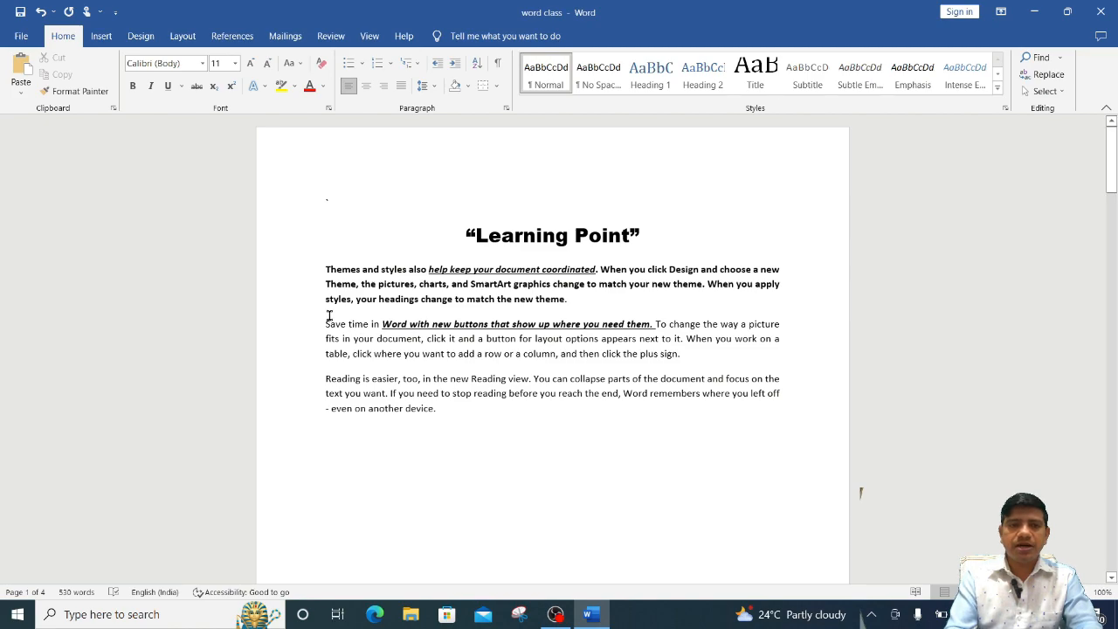
Change the font of the whole "Themes and styles" paragraph to Bookman Old Style.
click(329, 270)
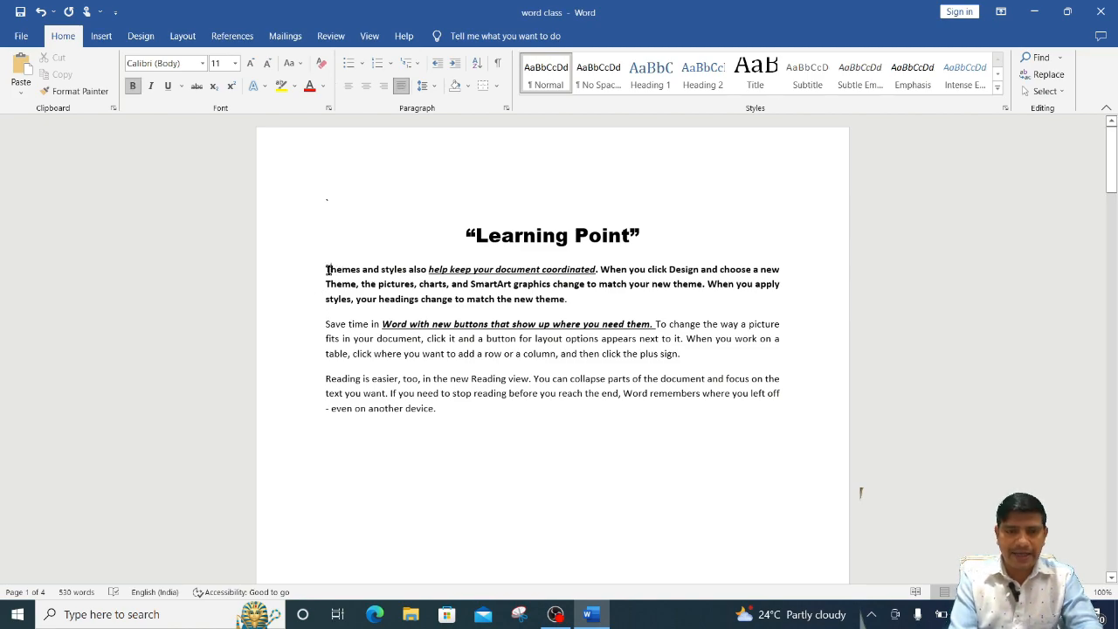
drag(330, 270, 579, 299)
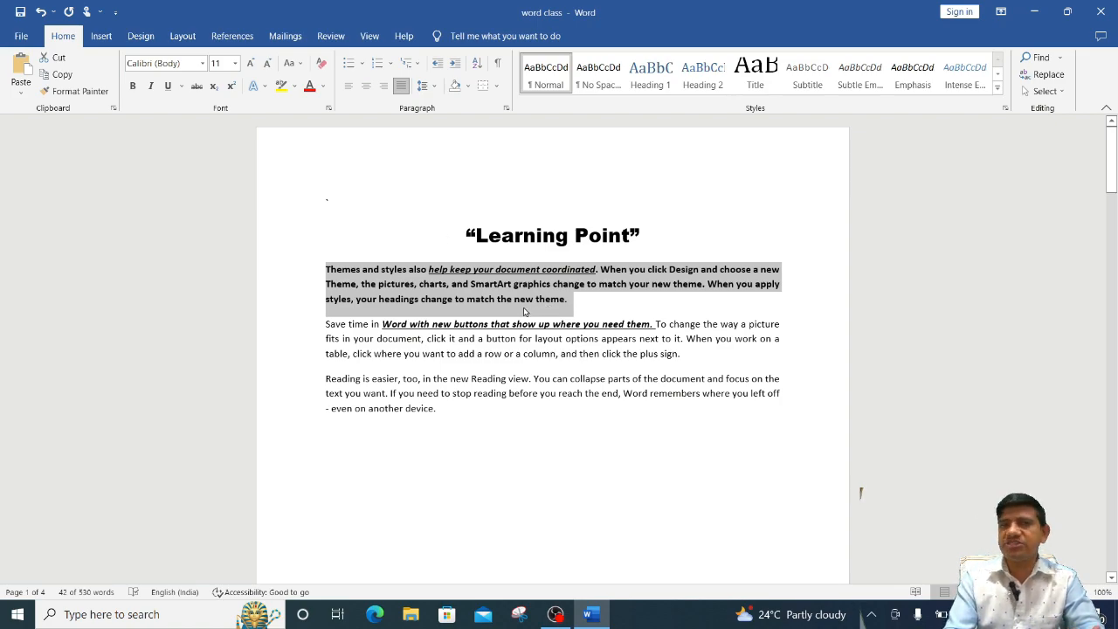
click(202, 66)
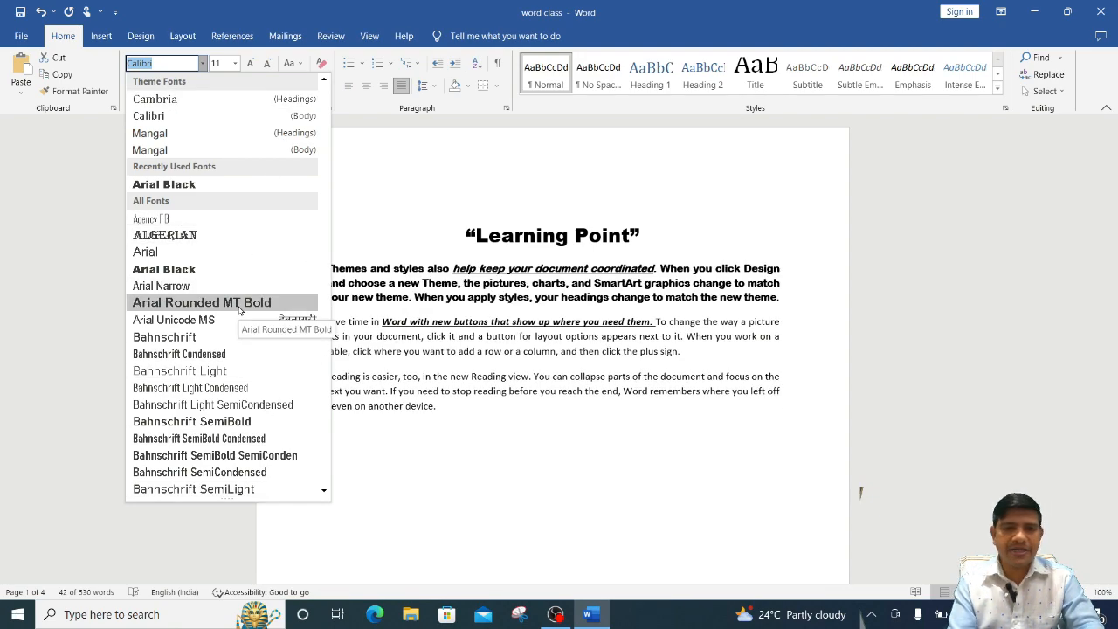
drag(325, 496, 325, 496)
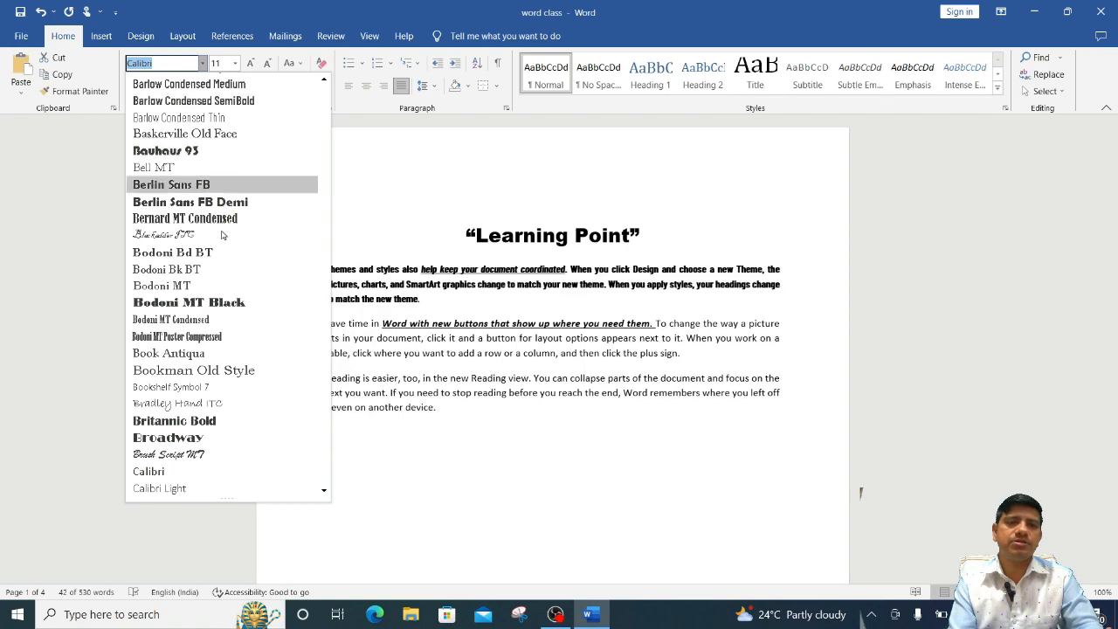
click(236, 373)
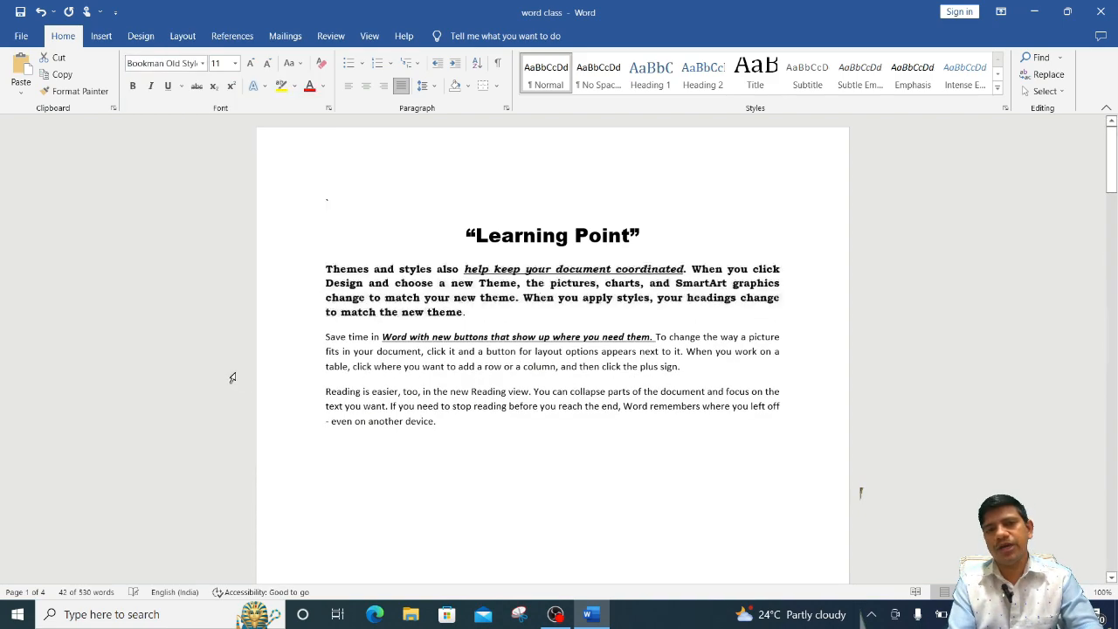
click(441, 443)
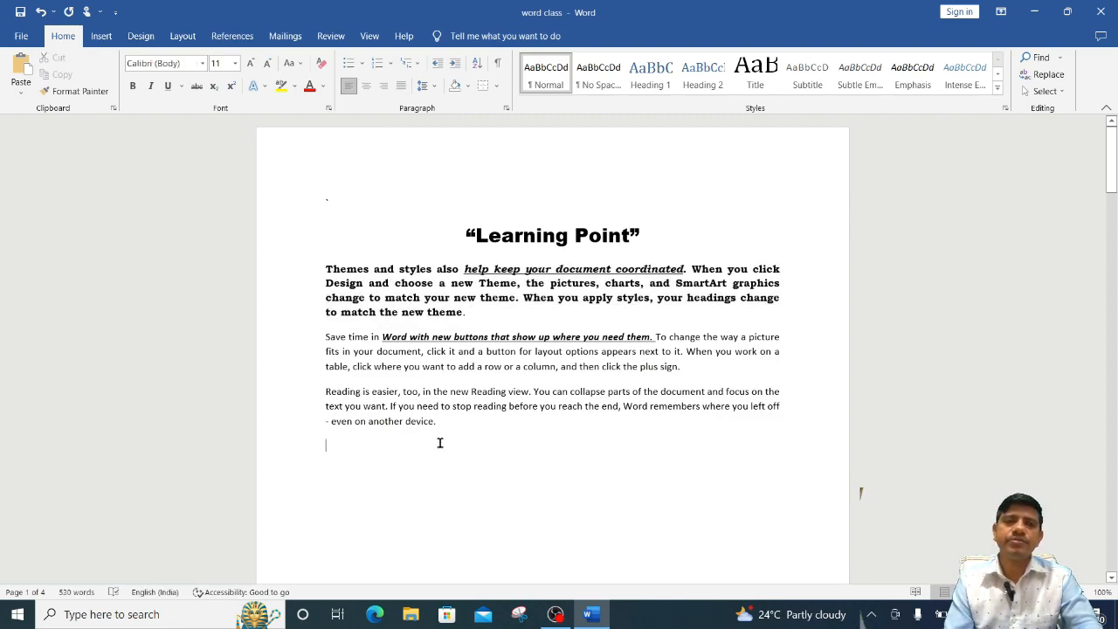
Set the font size of the whole "Themes and styles" paragraph to 12.
click(325, 269)
drag(325, 269, 495, 319)
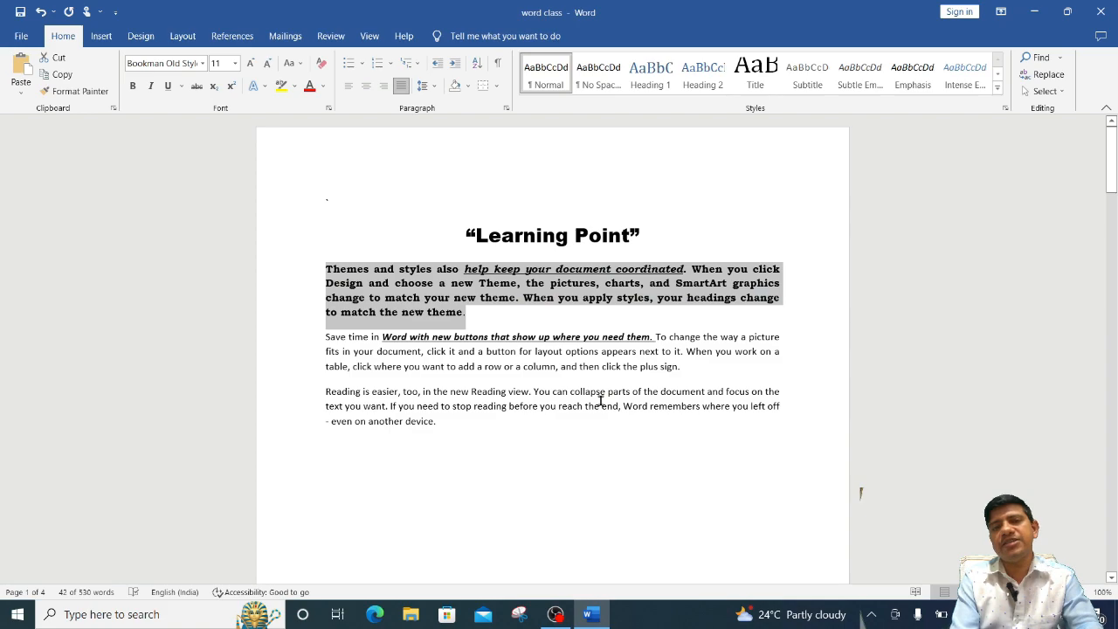
click(236, 64)
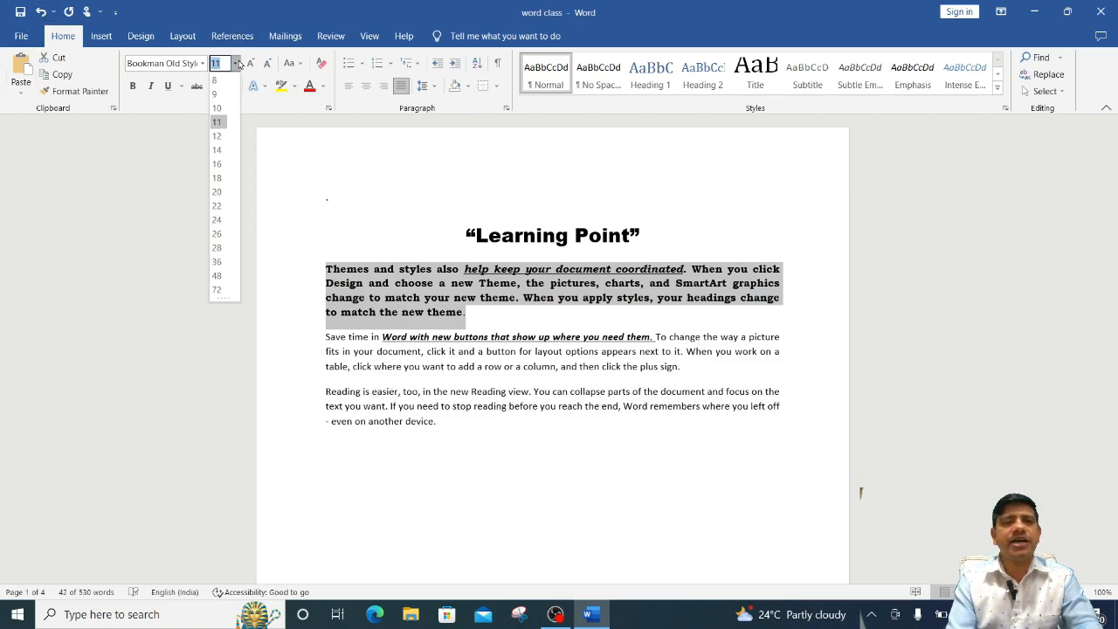
click(217, 138)
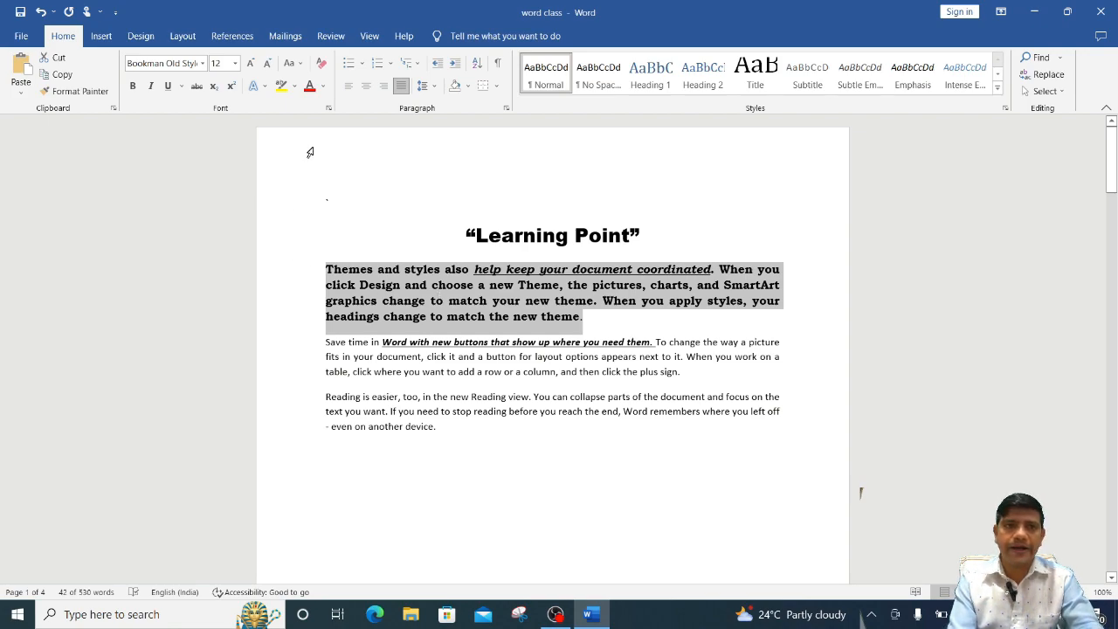
Increase the font size of the "Themes and styles" paragraph stepwise to 18.
click(235, 64)
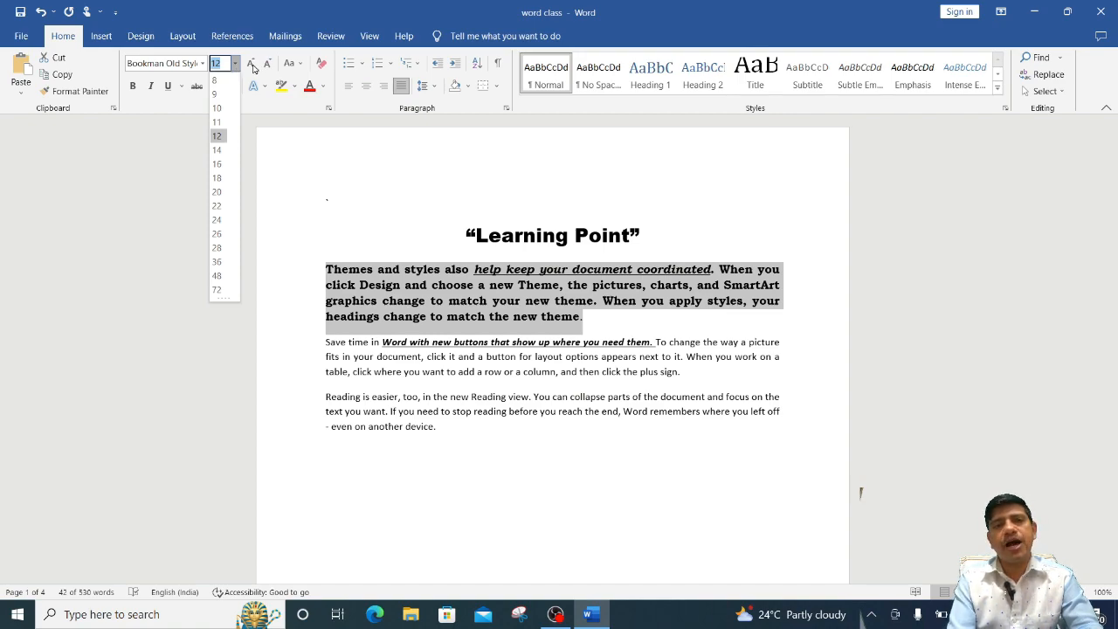
click(254, 69)
click(252, 65)
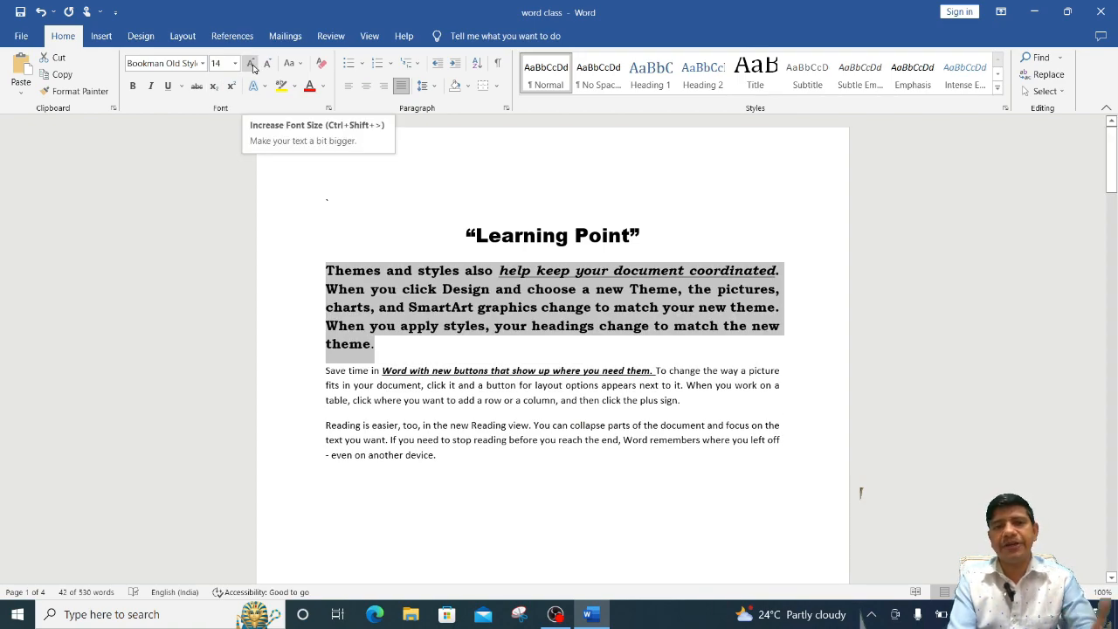
click(251, 66)
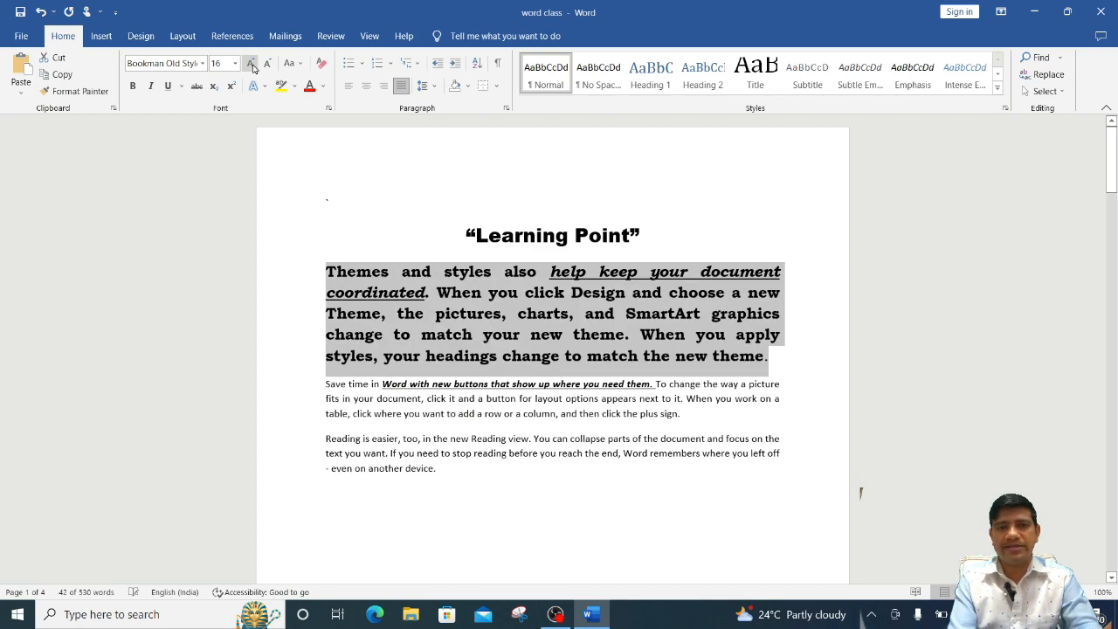
click(252, 65)
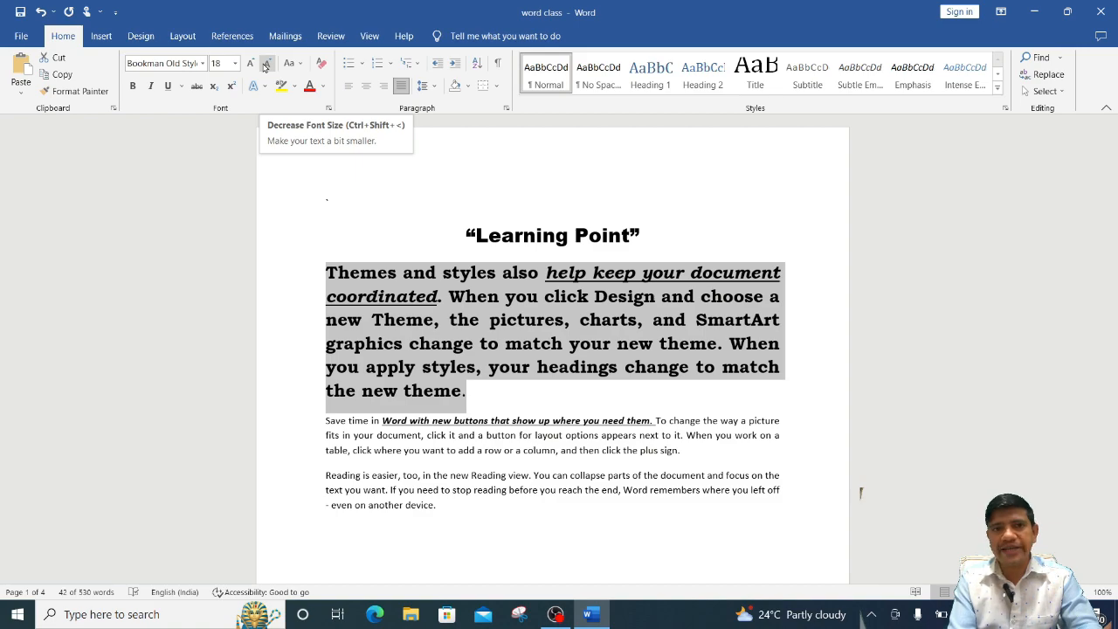
Decrease the font size of the "Themes and styles" paragraph stepwise to 12.
click(266, 66)
click(266, 66)
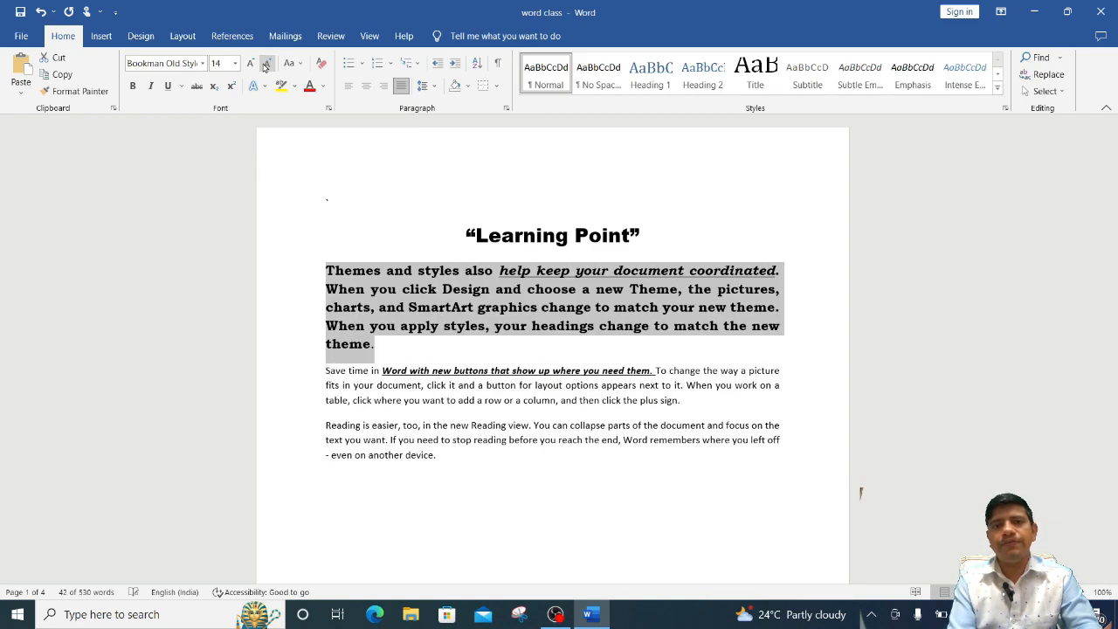
click(265, 66)
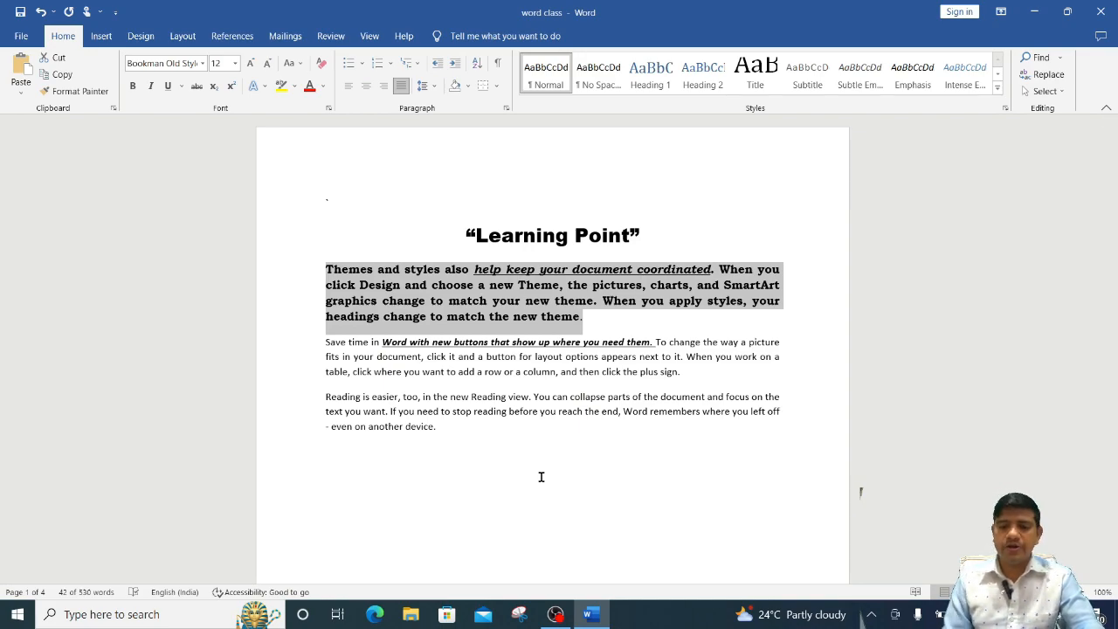
Enlarge the selected "Themes and styles" paragraph stepwise to font size 24.
key(ctrl+shift+period)
key(ctrl+shift+period)
key(ctrl+shift+period)
key(ctrl+shift+period)
key(ctrl+shift+period)
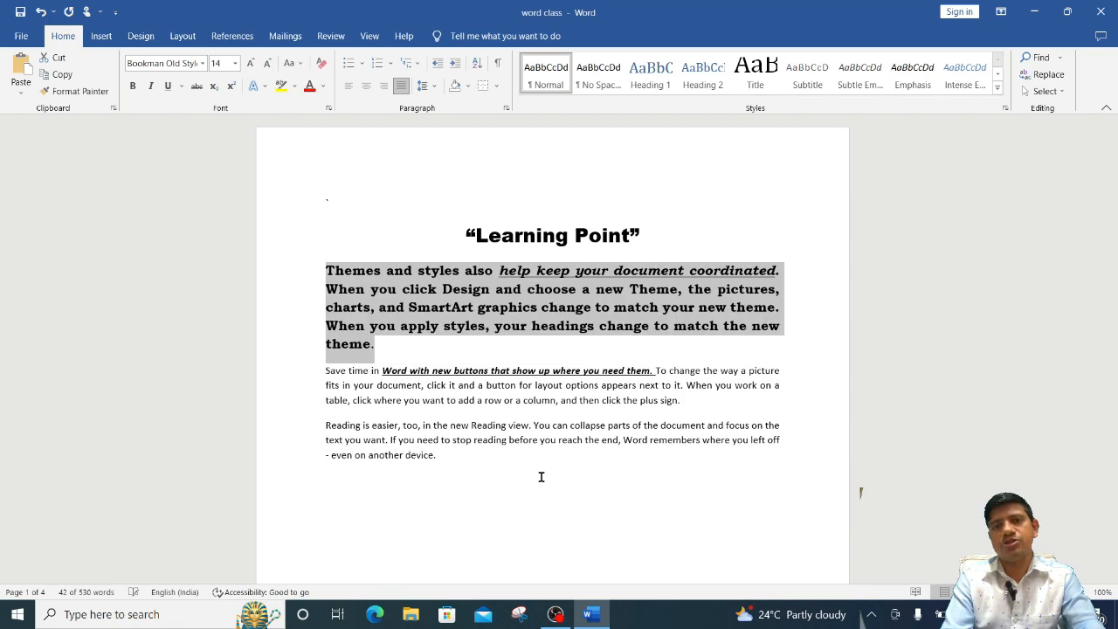
key(ctrl+shift+period)
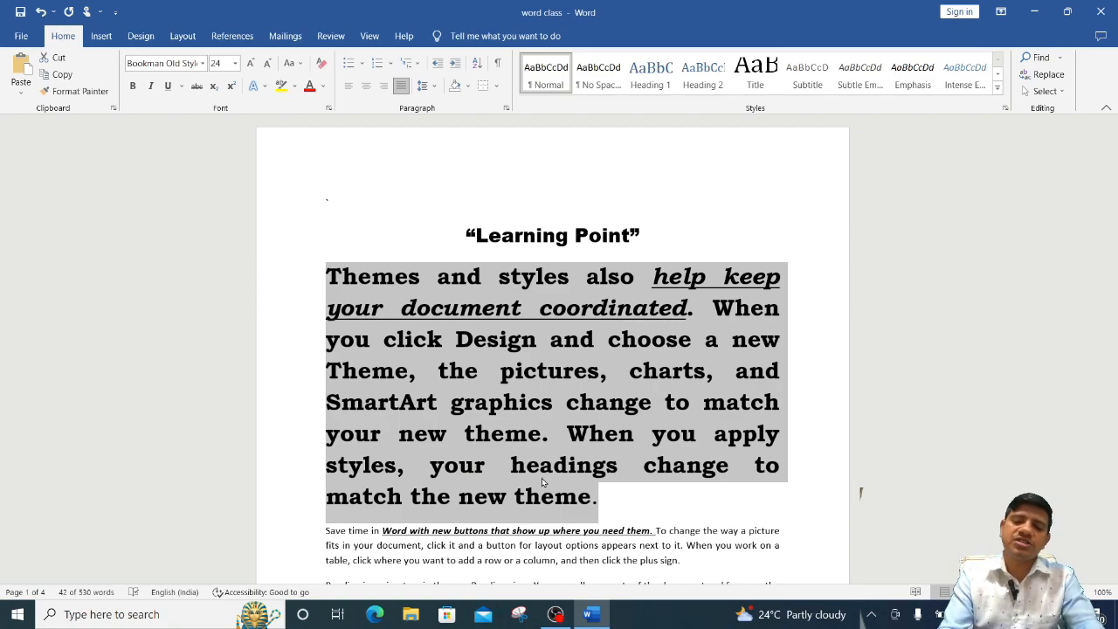
Shrink the "Themes and styles" paragraph stepwise to font size 12 and deselect it.
key(ctrl+shift+comma)
key(ctrl+shift+comma)
key(ctrl+shift+comma)
key(ctrl+shift+comma)
key(ctrl+shift+comma)
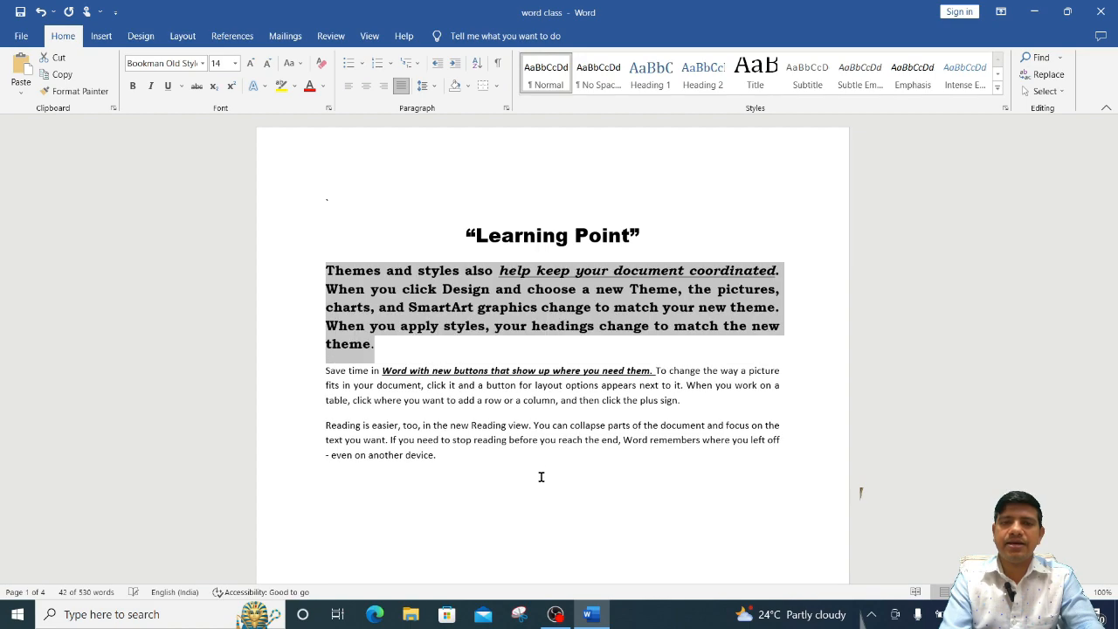
key(ctrl+shift+comma)
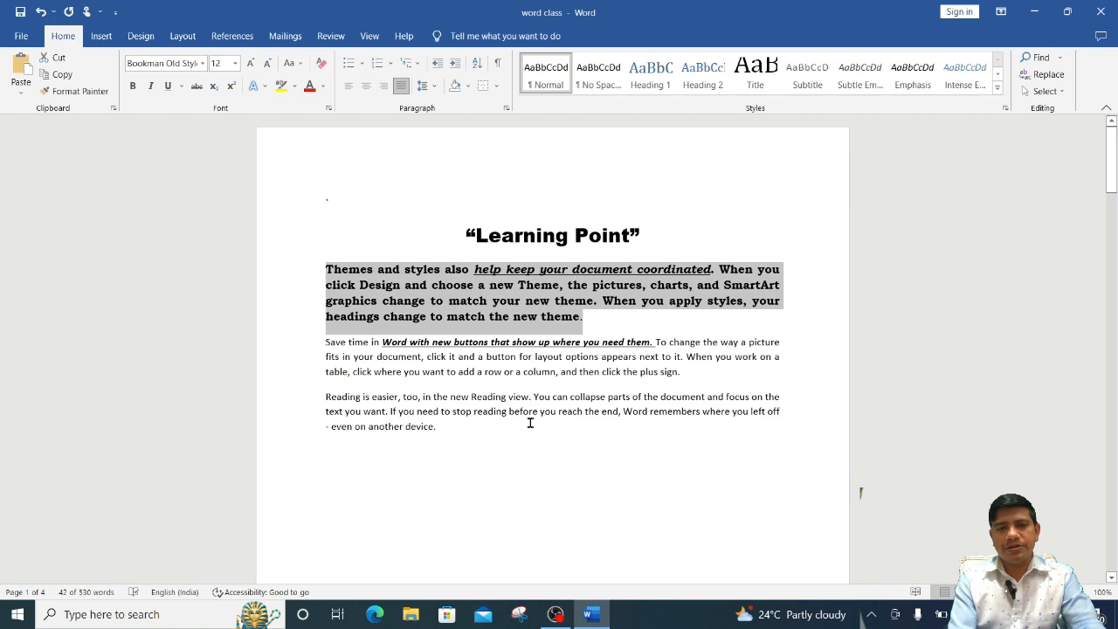
click(601, 333)
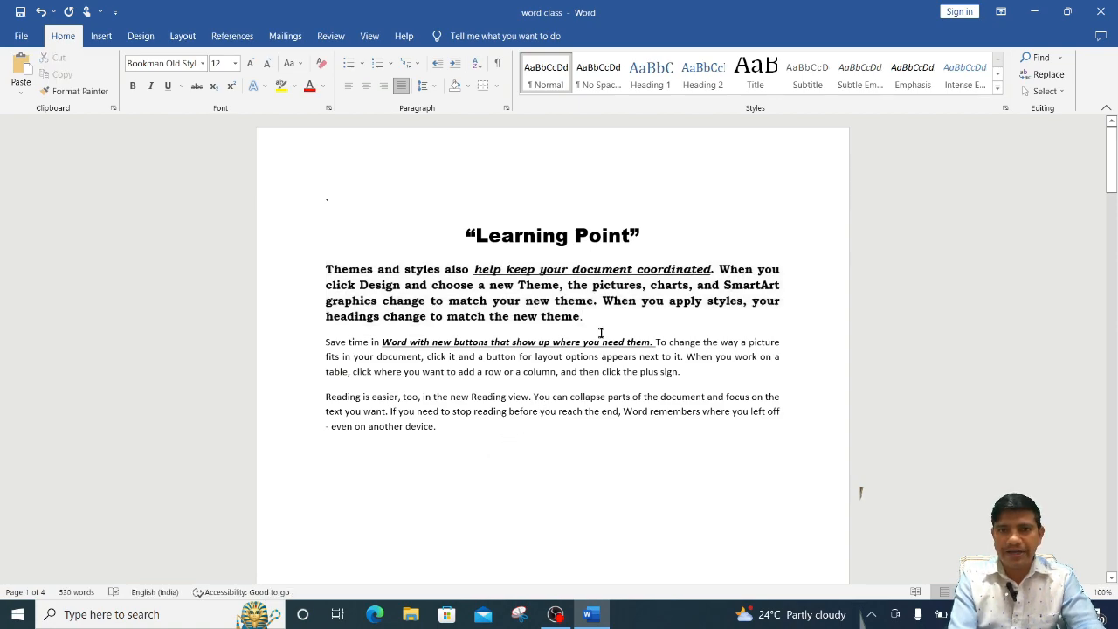
click(323, 267)
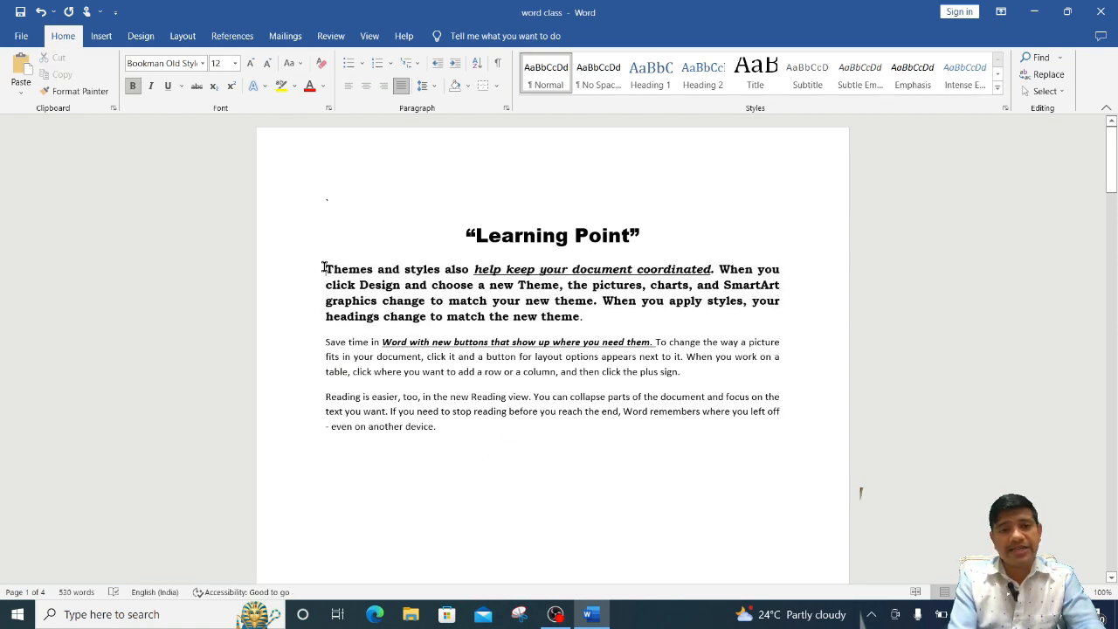
click(320, 395)
drag(320, 395, 439, 438)
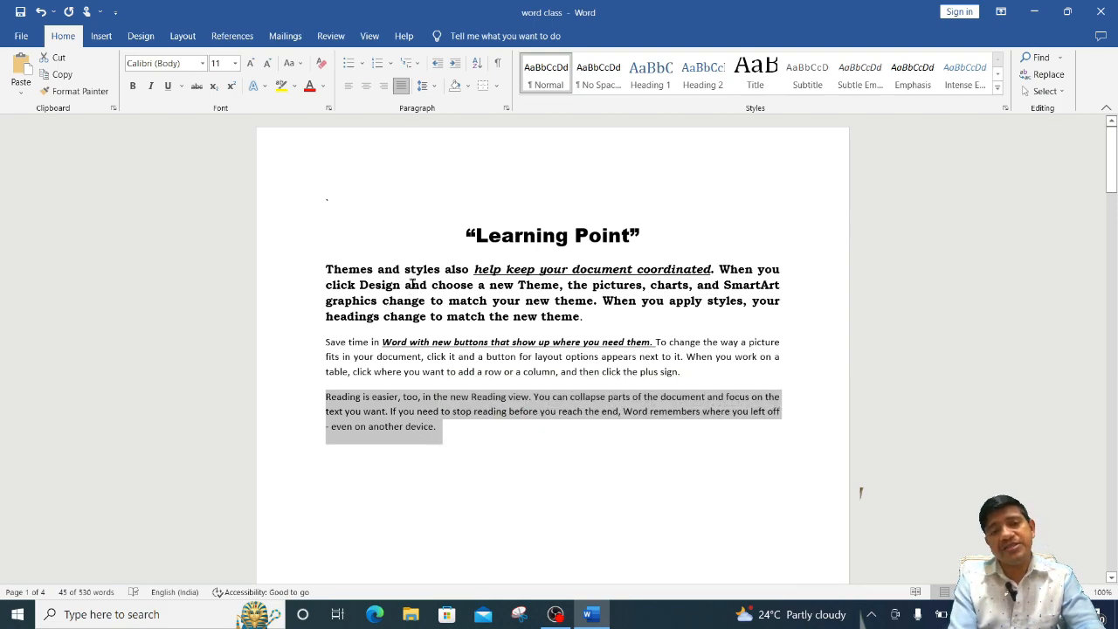
click(416, 270)
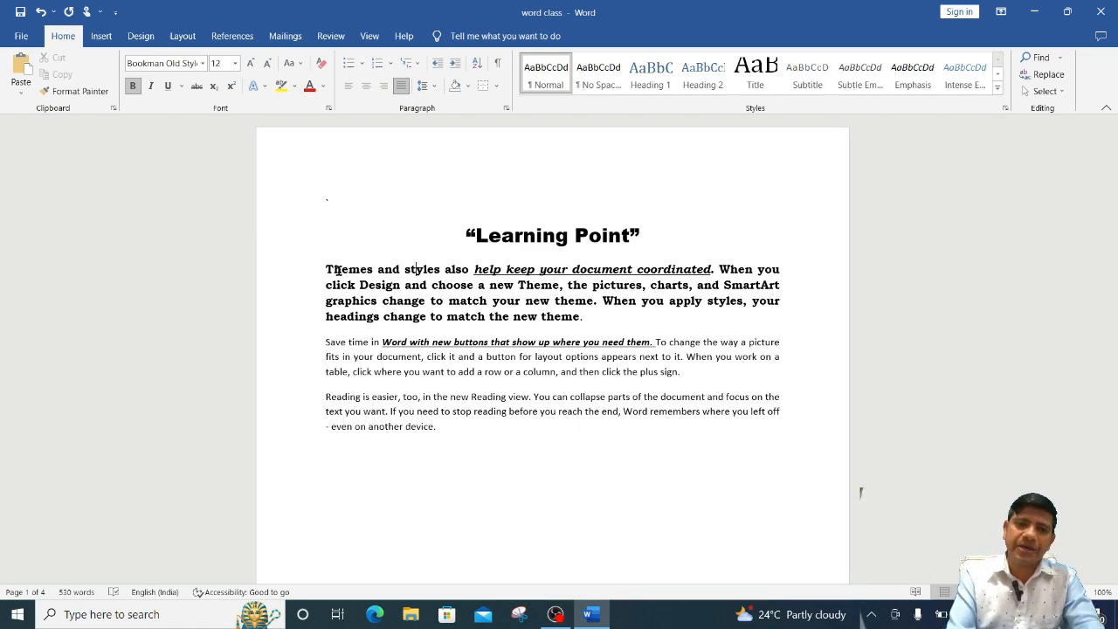
Copy the formatting of "Themes and styles" onto the whole "Reading is easier" paragraph with Format Painter.
drag(325, 269, 416, 276)
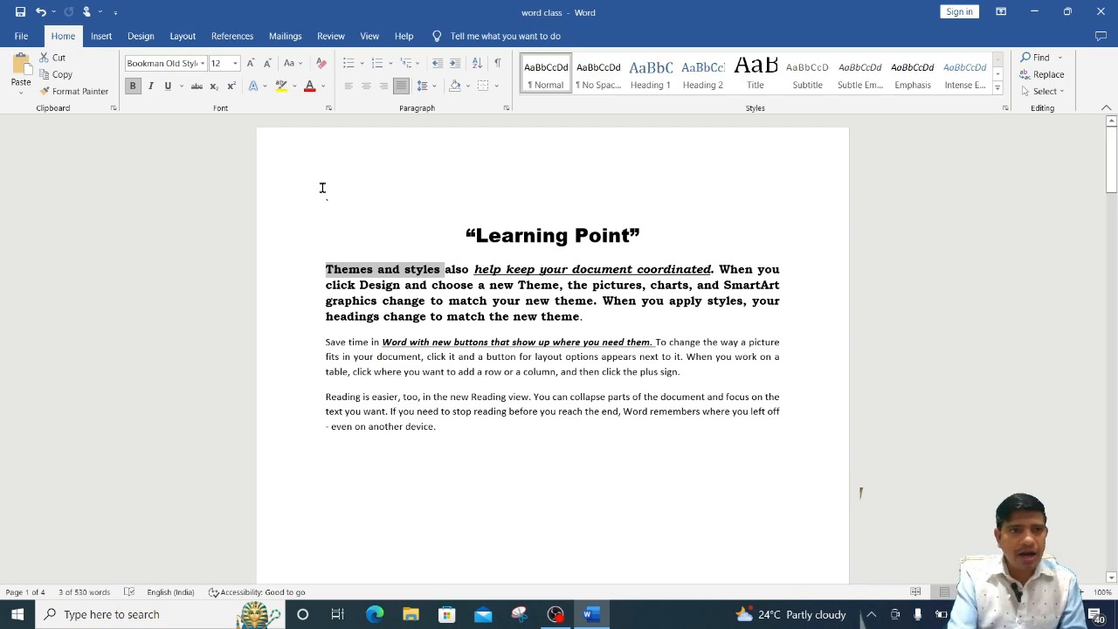
click(84, 92)
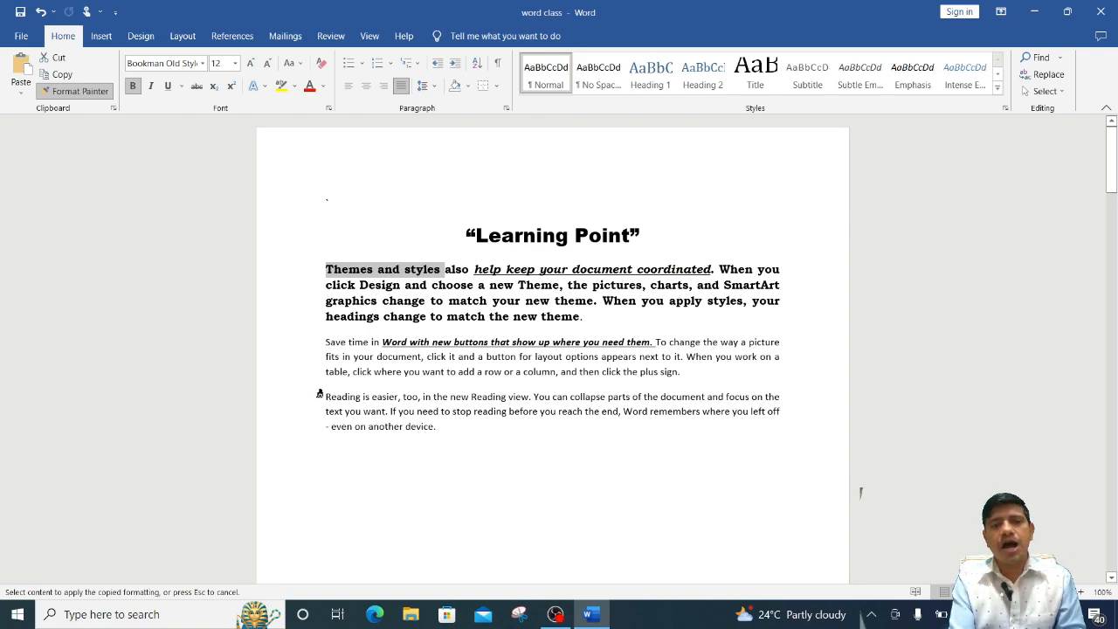
drag(320, 394, 430, 426)
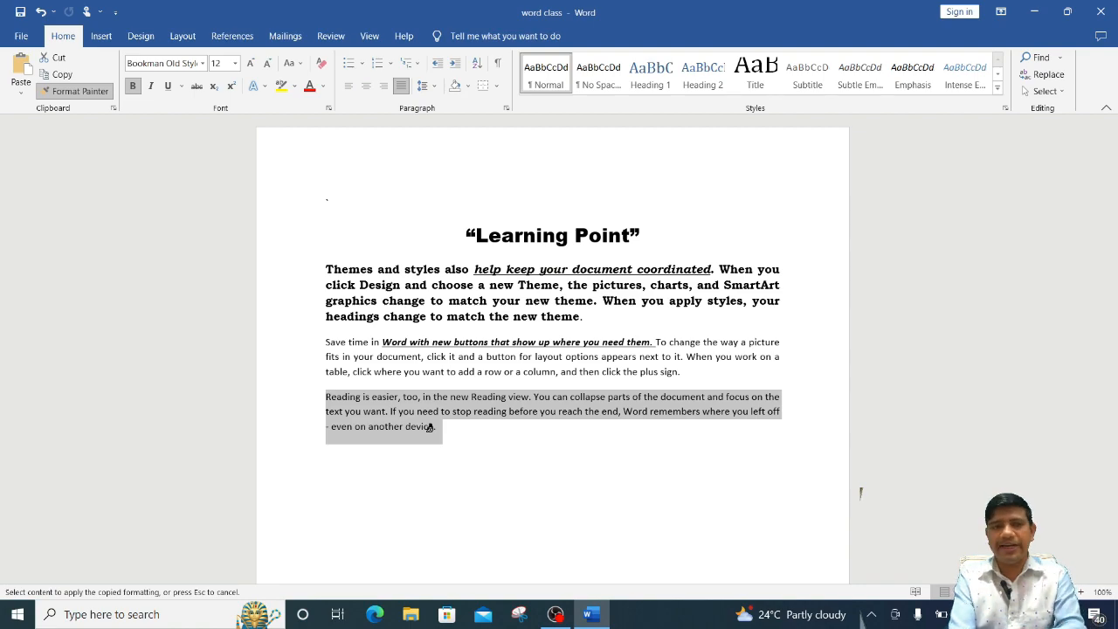
drag(430, 426, 436, 432)
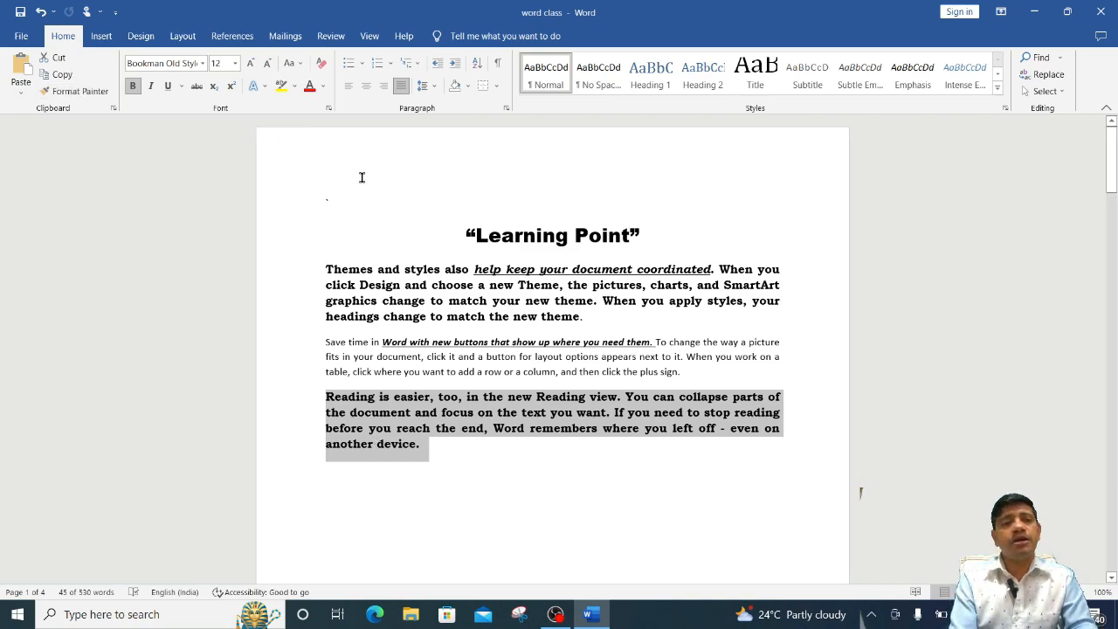
Add a blank line and a page break below the "Reading is easier" paragraph, and return the cursor to the empty line beneath it.
click(444, 487)
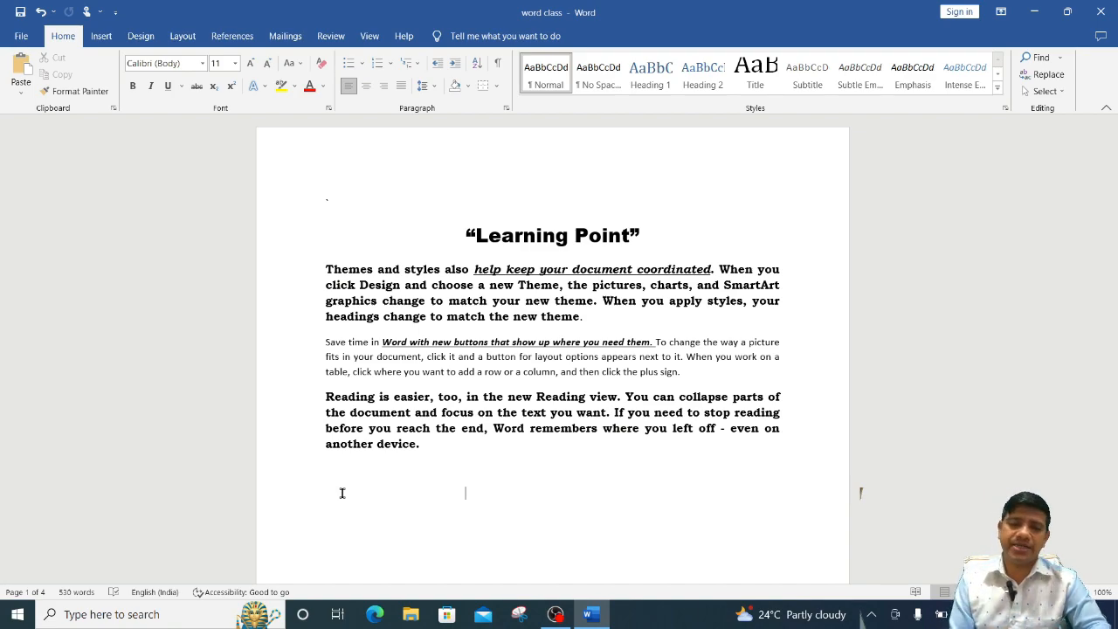
key(ctrl+z)
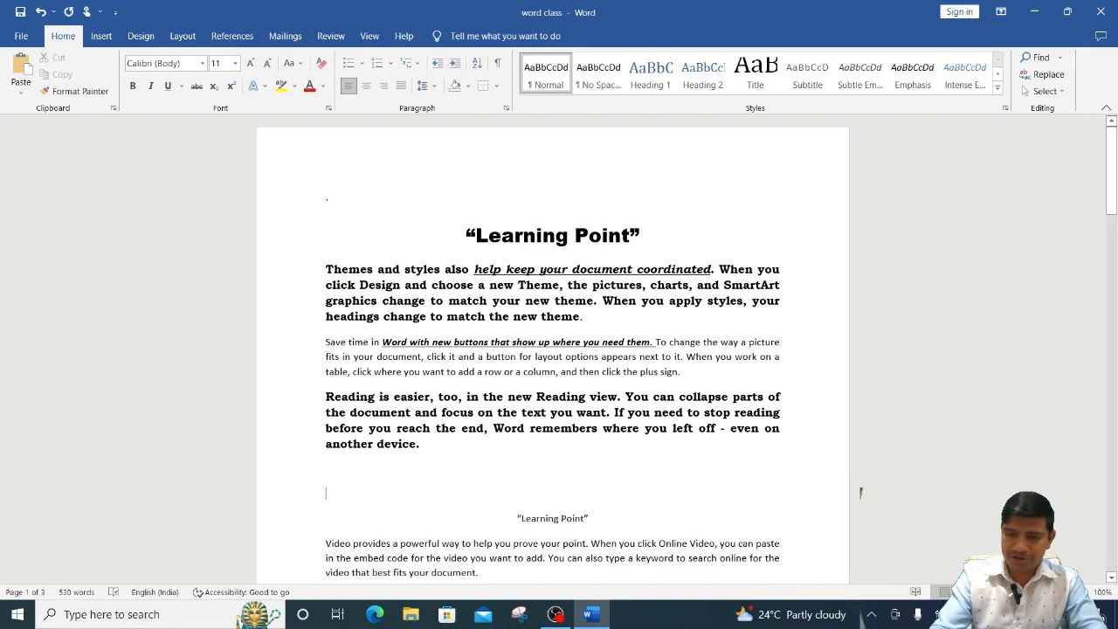
key(Return)
key(ctrl+Return)
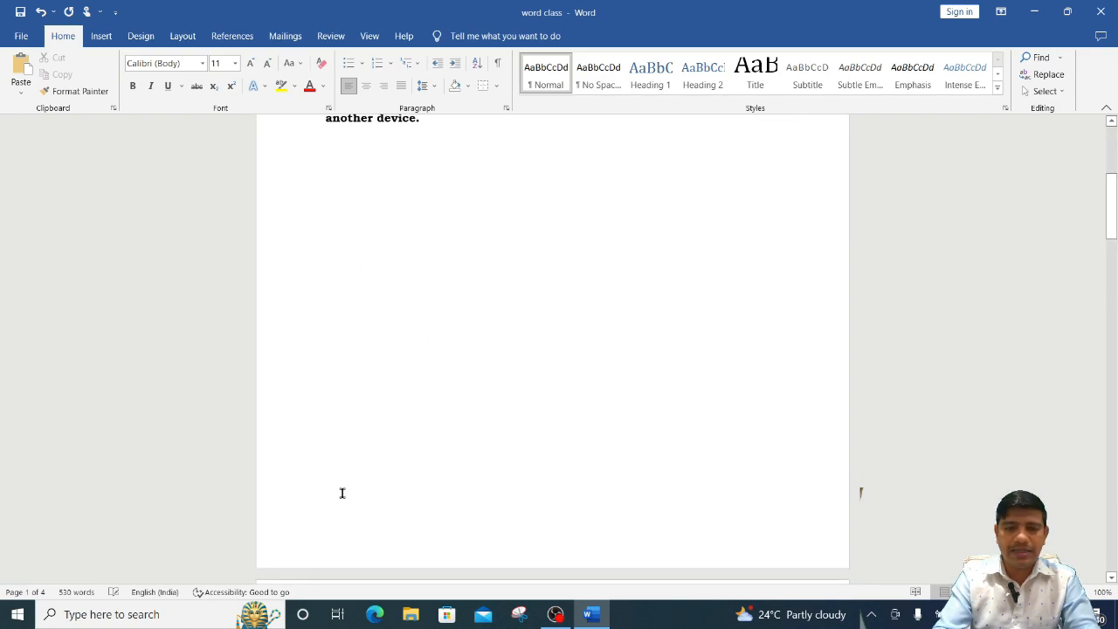
key(Up)
key(Up)
key(Up)
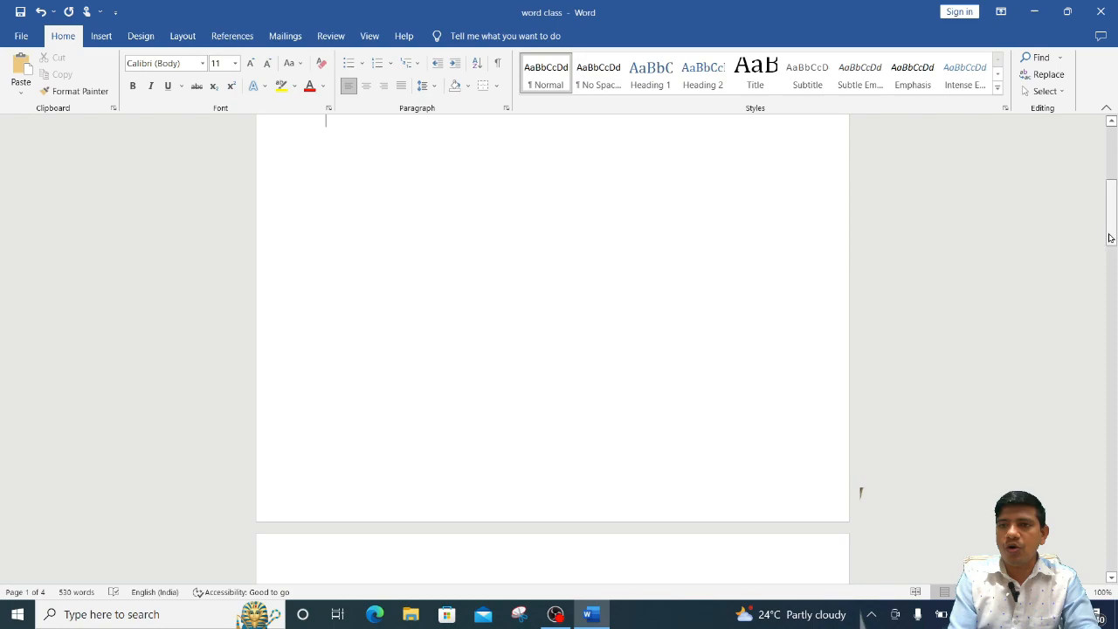
drag(1111, 238, 1111, 208)
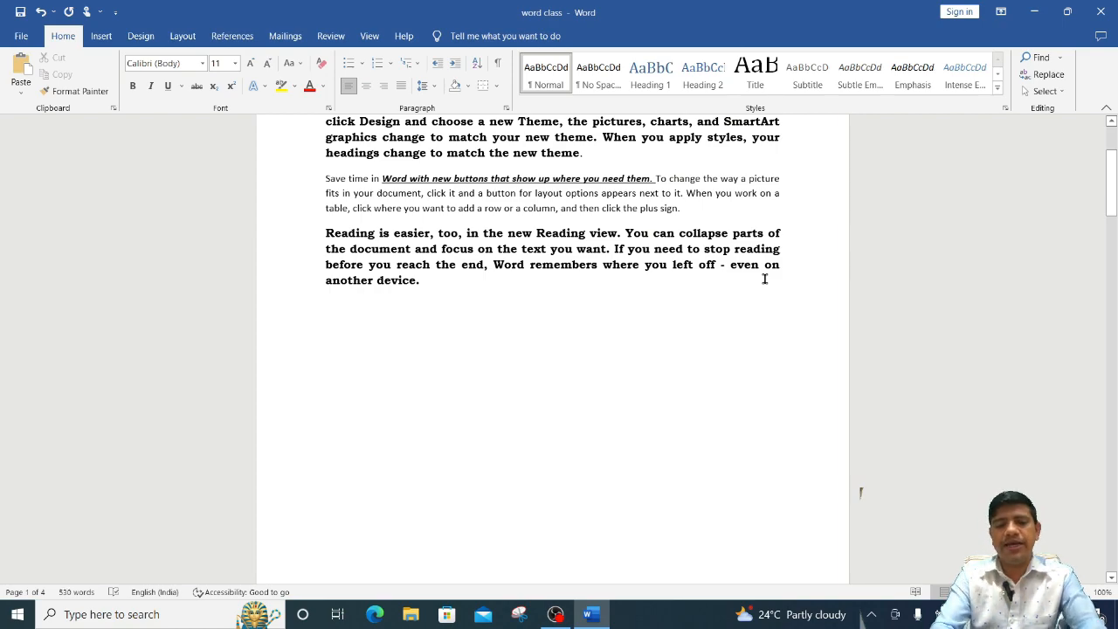
text(te)
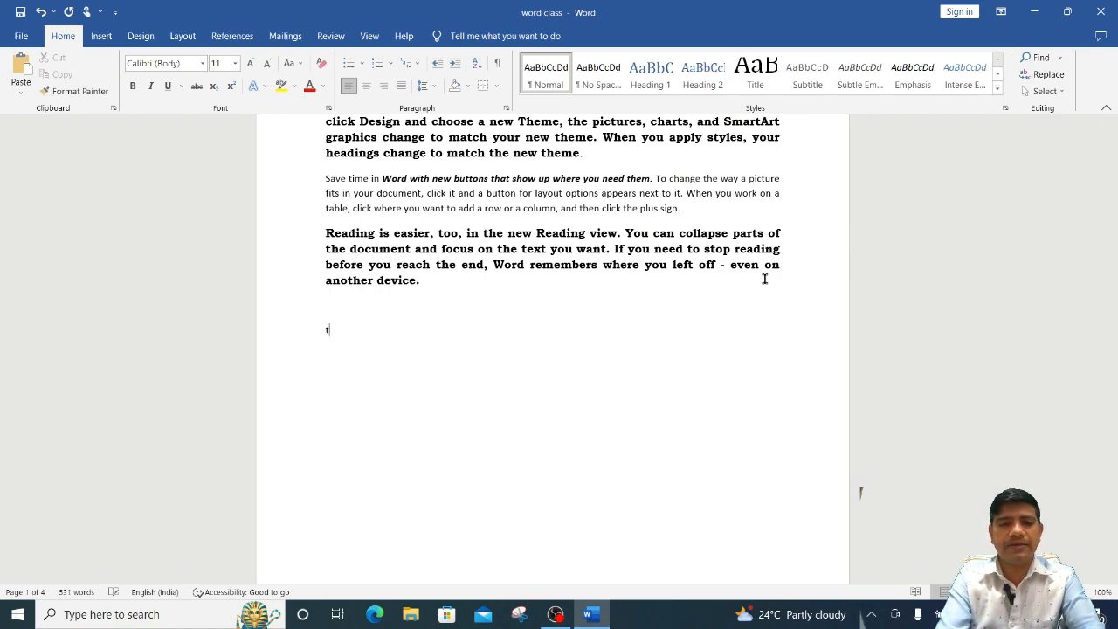
key(BackSpace)
key(BackSpace)
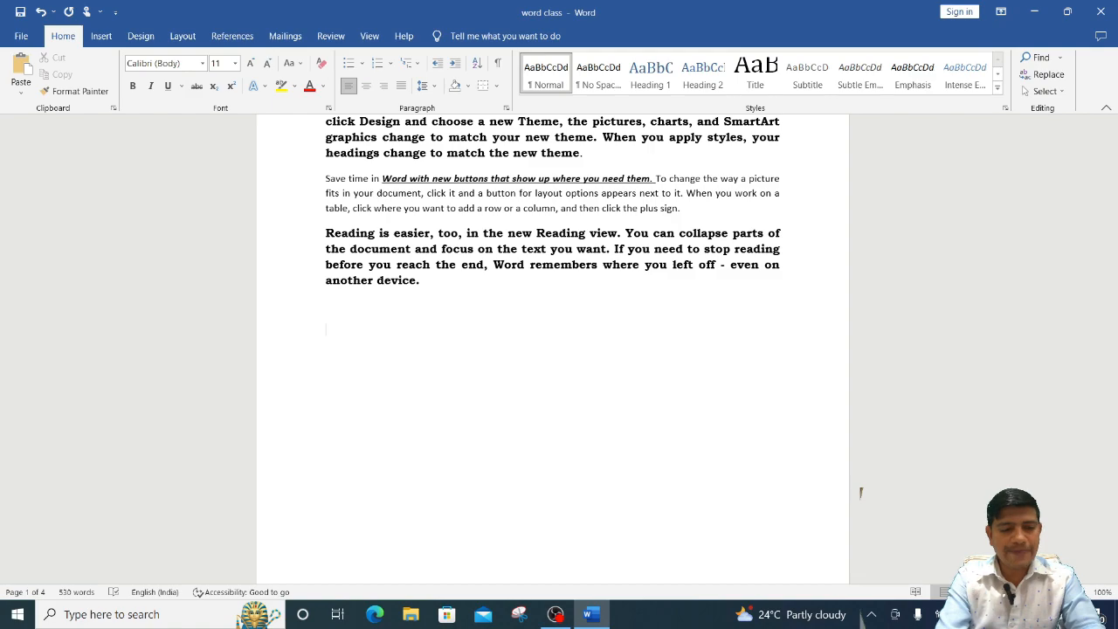
Write "THE QUICK BROWN FOX JUMPS OVER THE LITTLE LAZY DOG." below the "Reading is easier" paragraph.
text(THE)
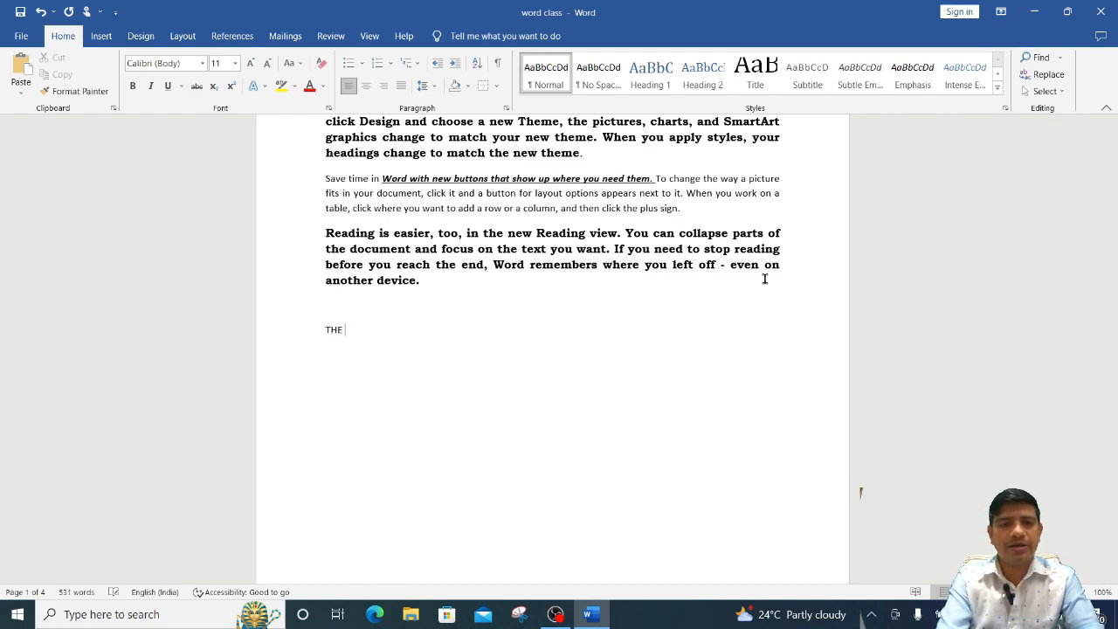
text( QUICK )
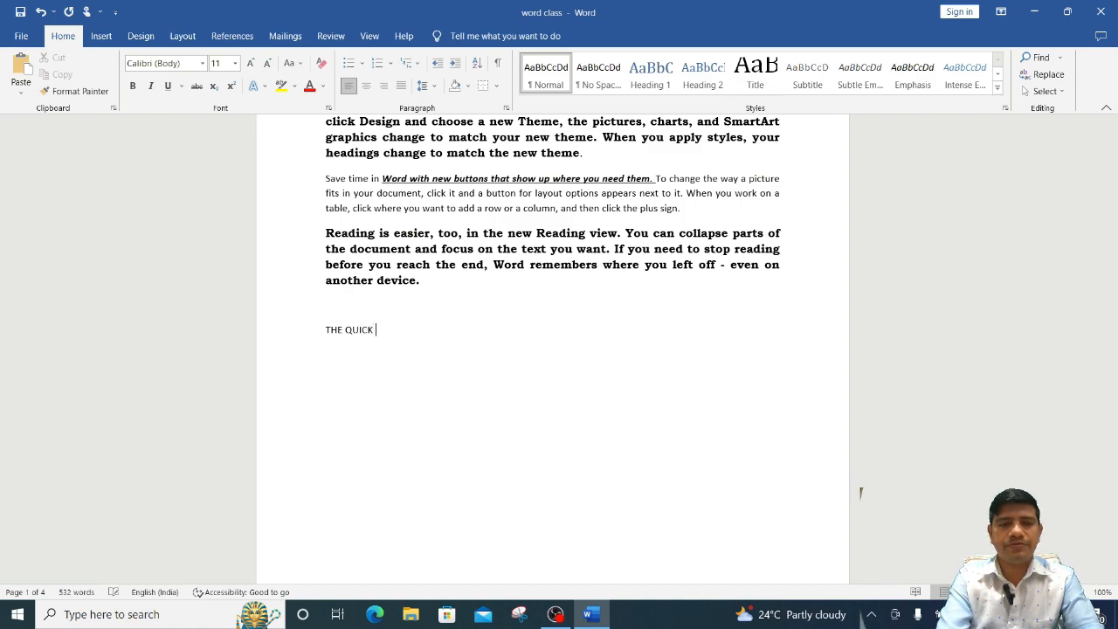
text(BROW)
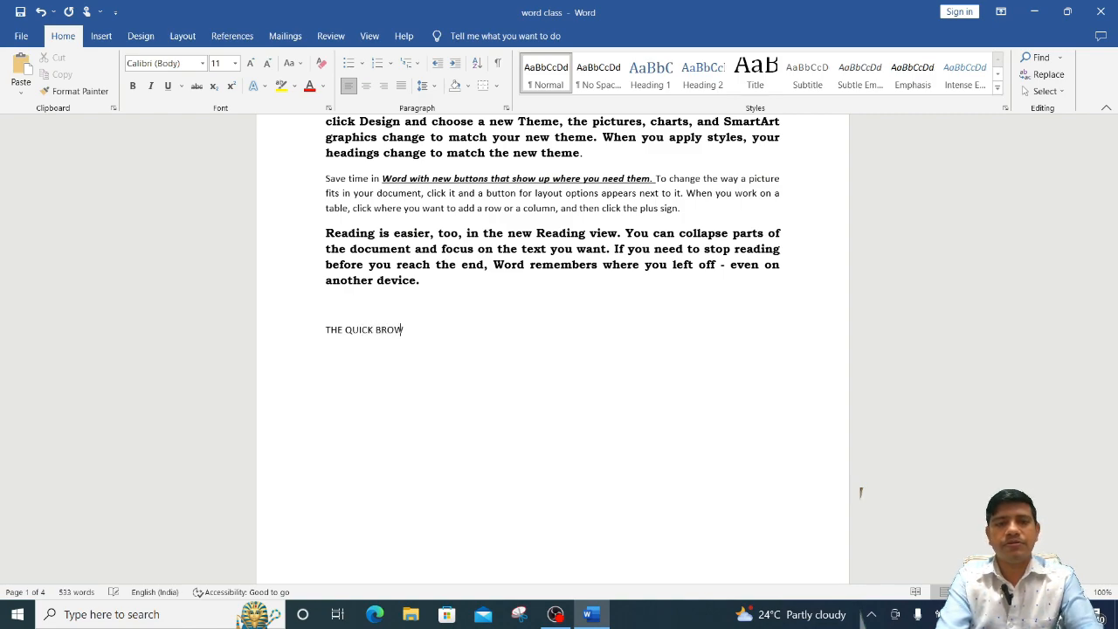
text(N FOX )
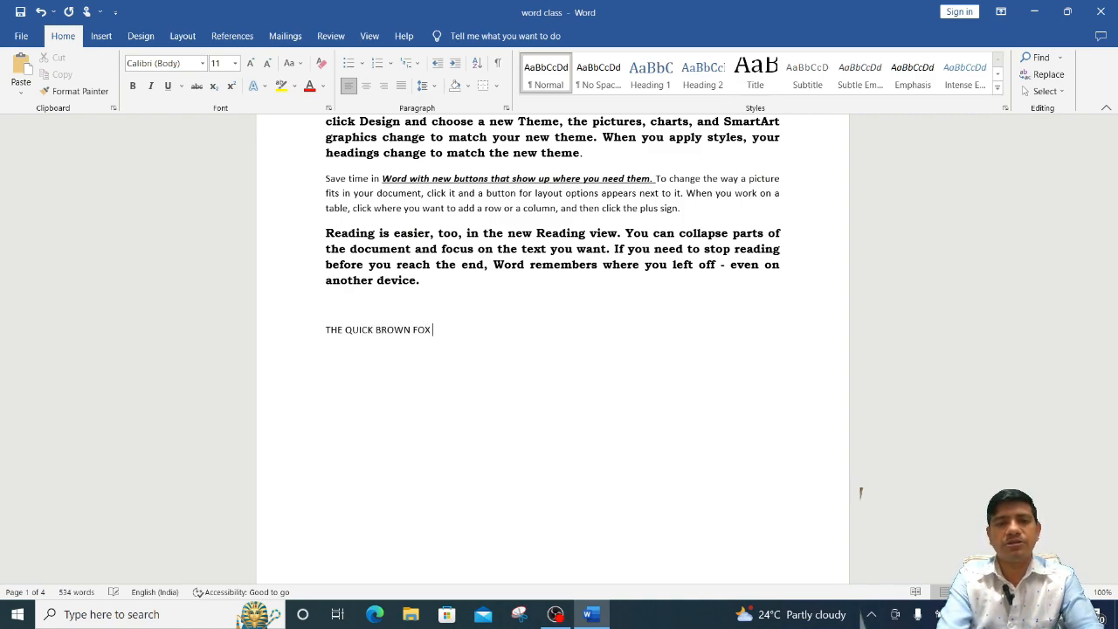
text(JUMPS OVE)
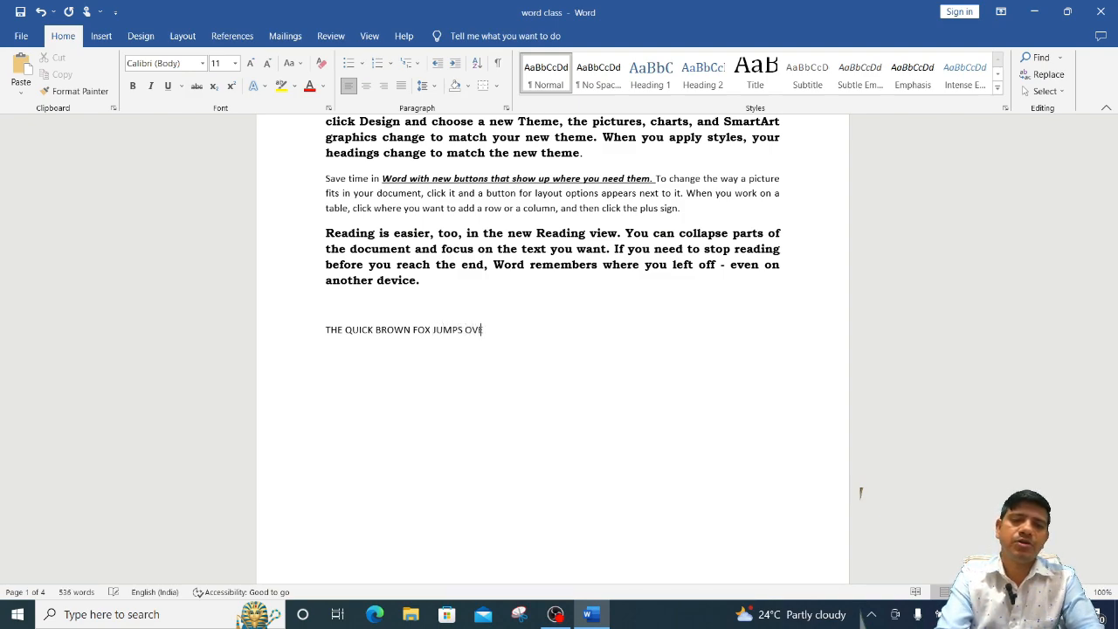
text(R THE LITT)
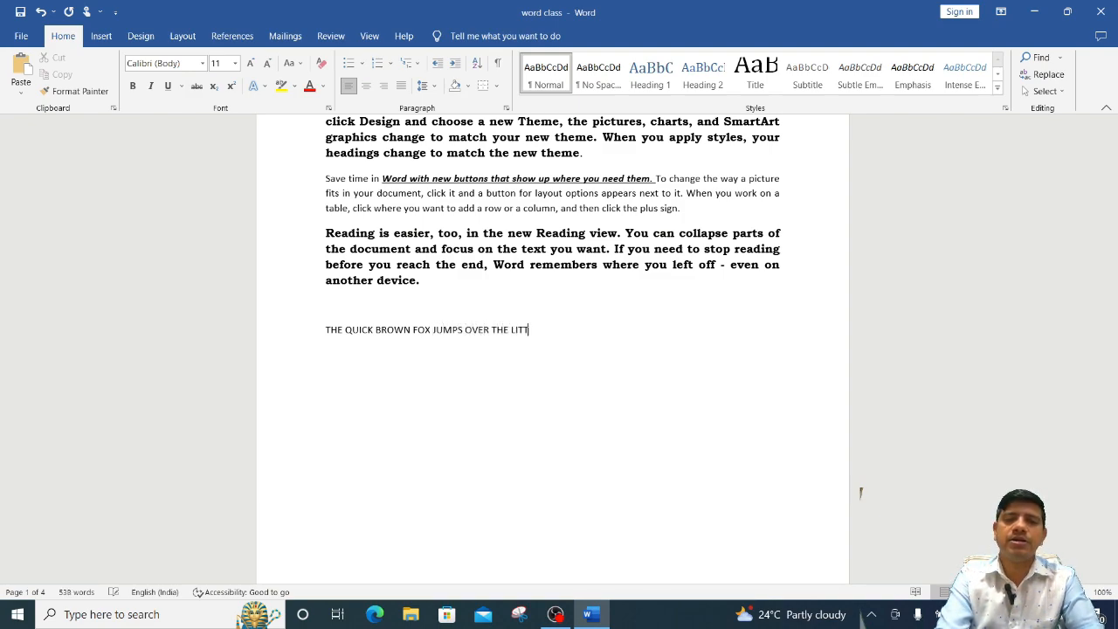
text(LE LAZY DOG.)
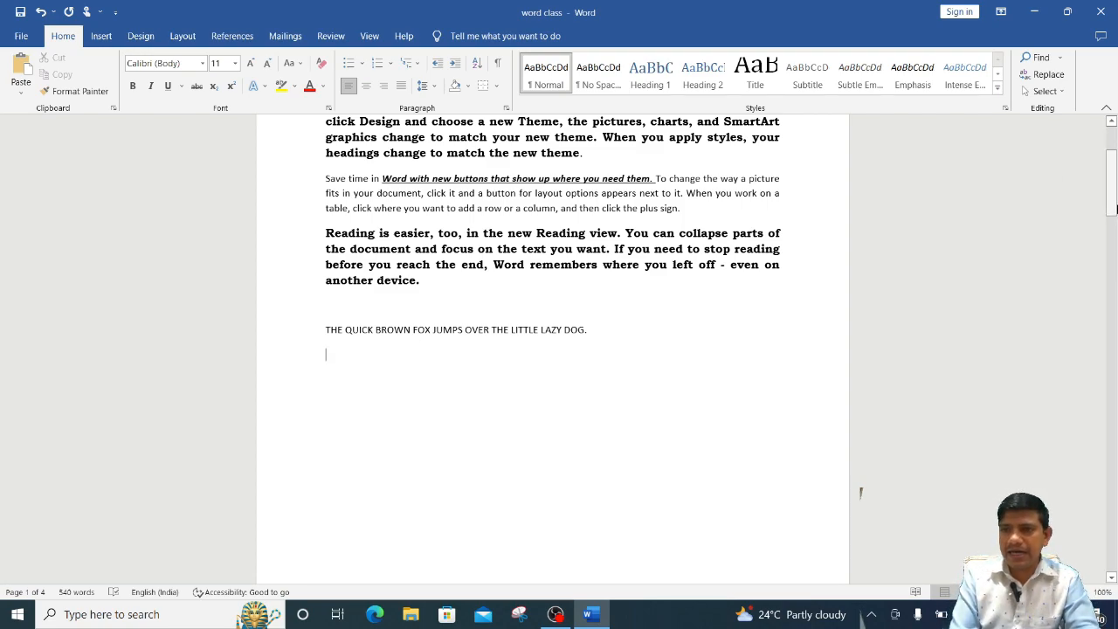
Select the three body paragraphs from "Themes and styles" through "another device." and change their case to UPPERCASE.
drag(1111, 202, 1111, 180)
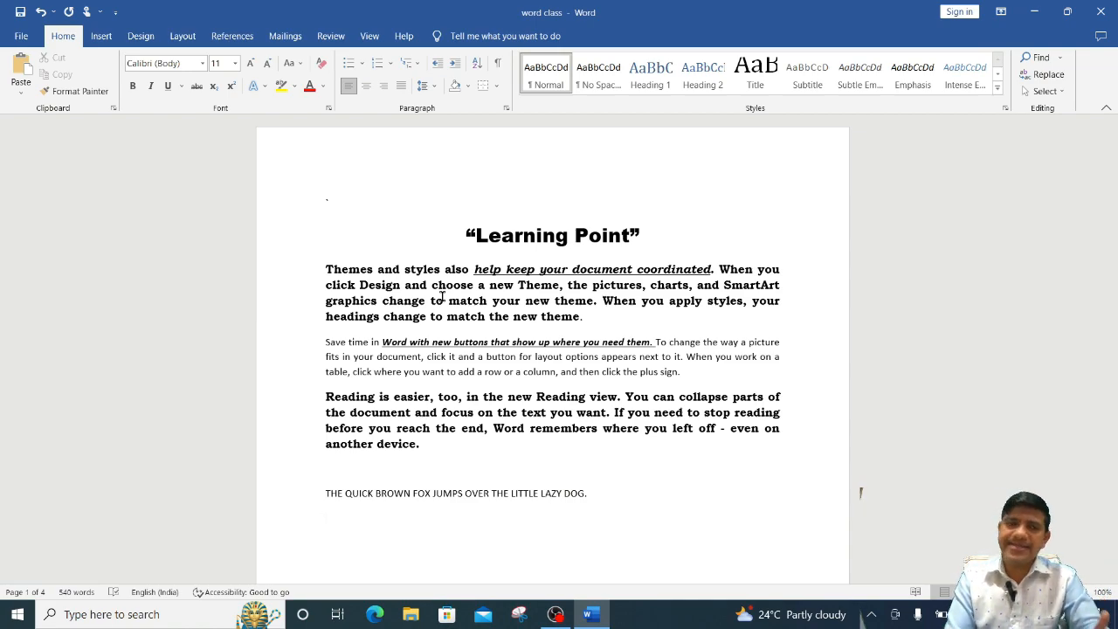
click(326, 269)
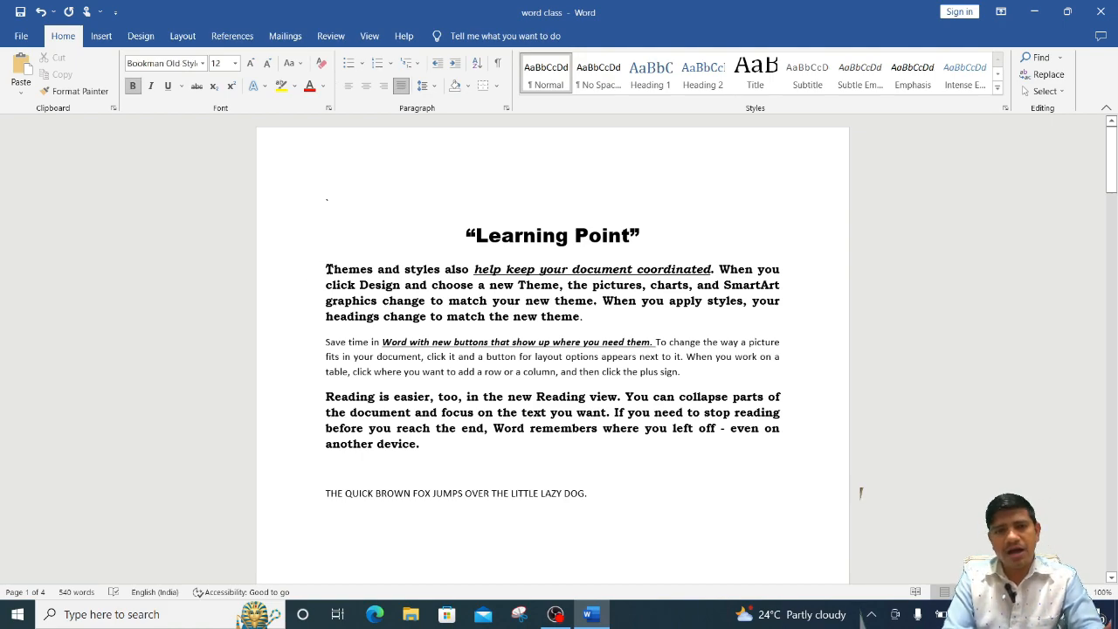
drag(326, 269, 424, 441)
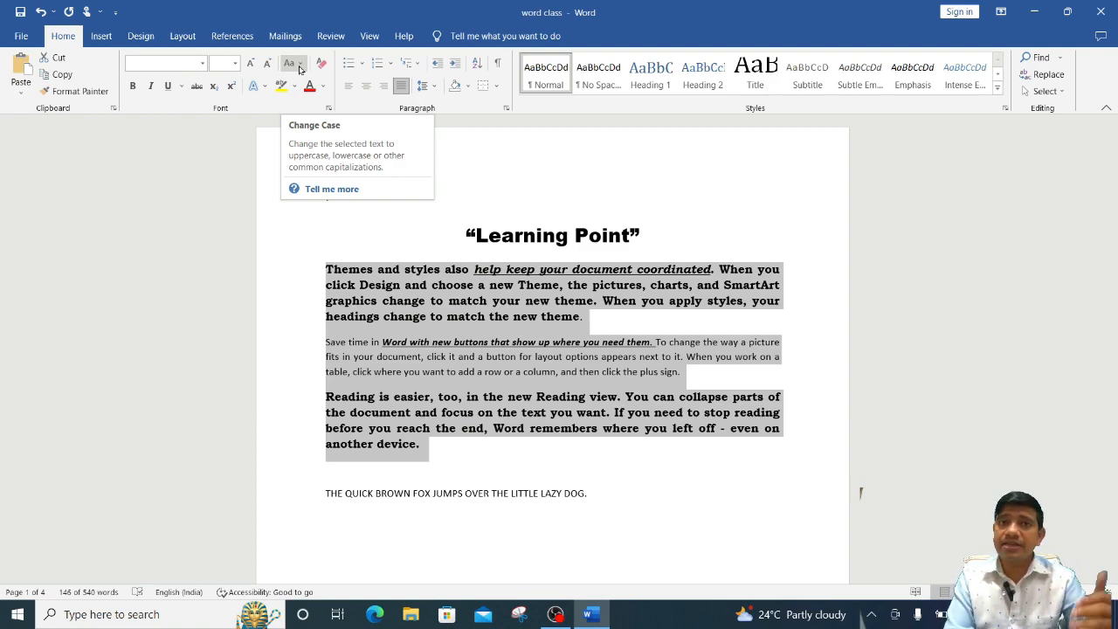
click(298, 69)
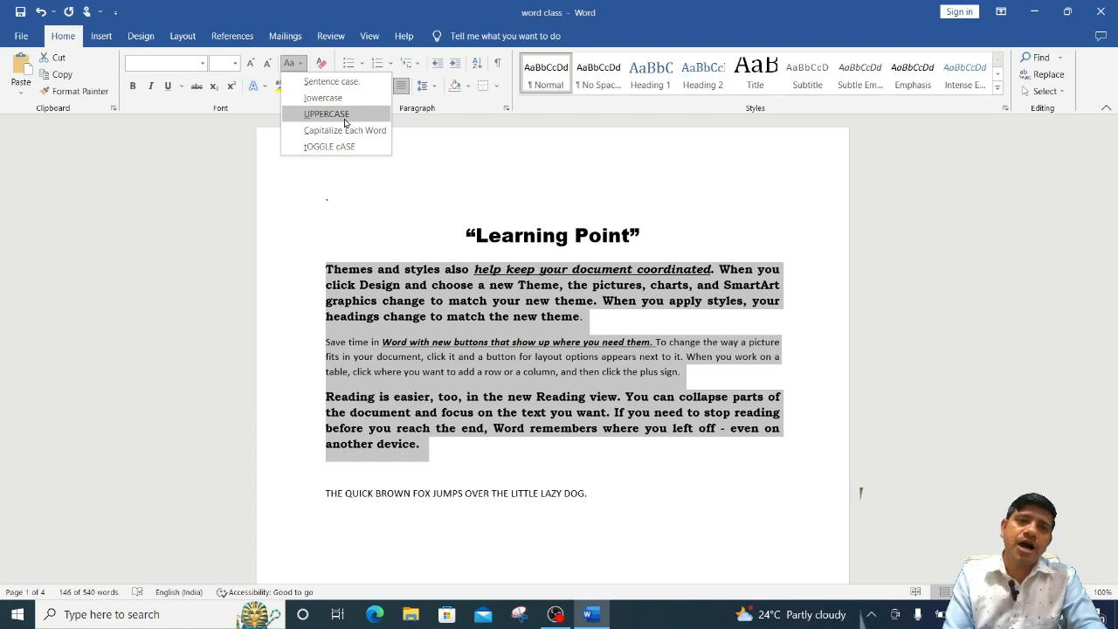
click(326, 114)
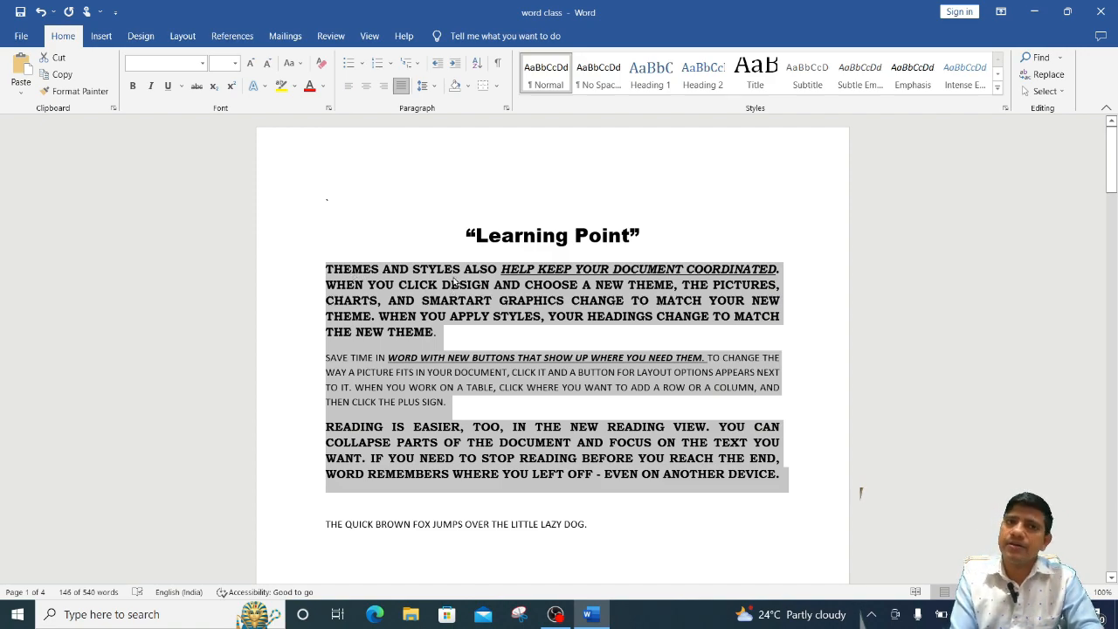
Change the case of the three selected paragraphs to Capitalize Each Word, followed by lowercase.
click(302, 65)
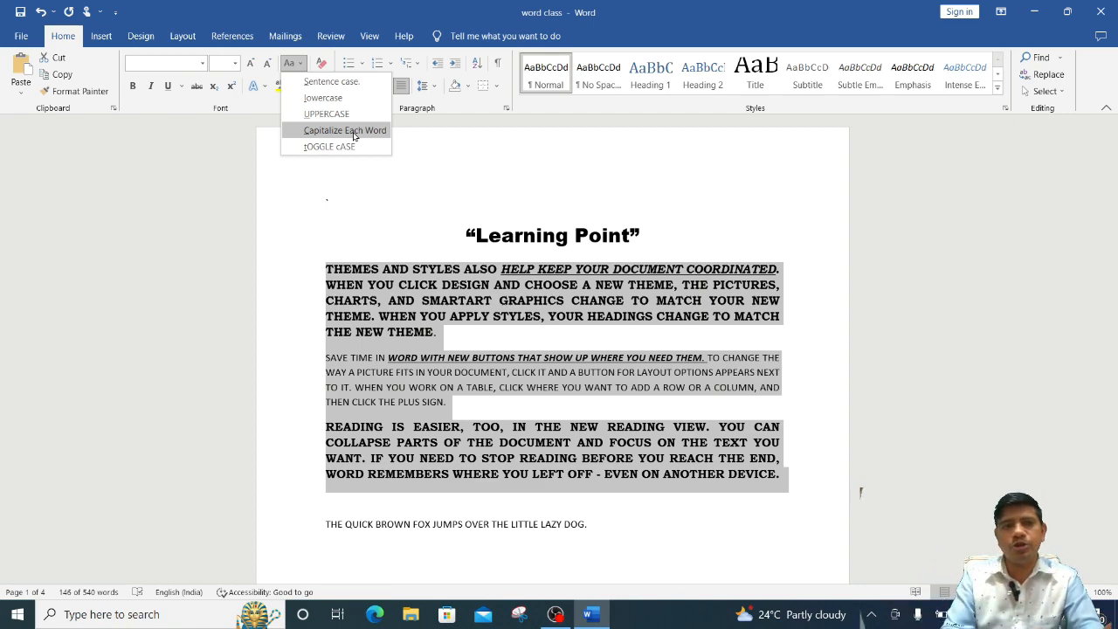
click(345, 131)
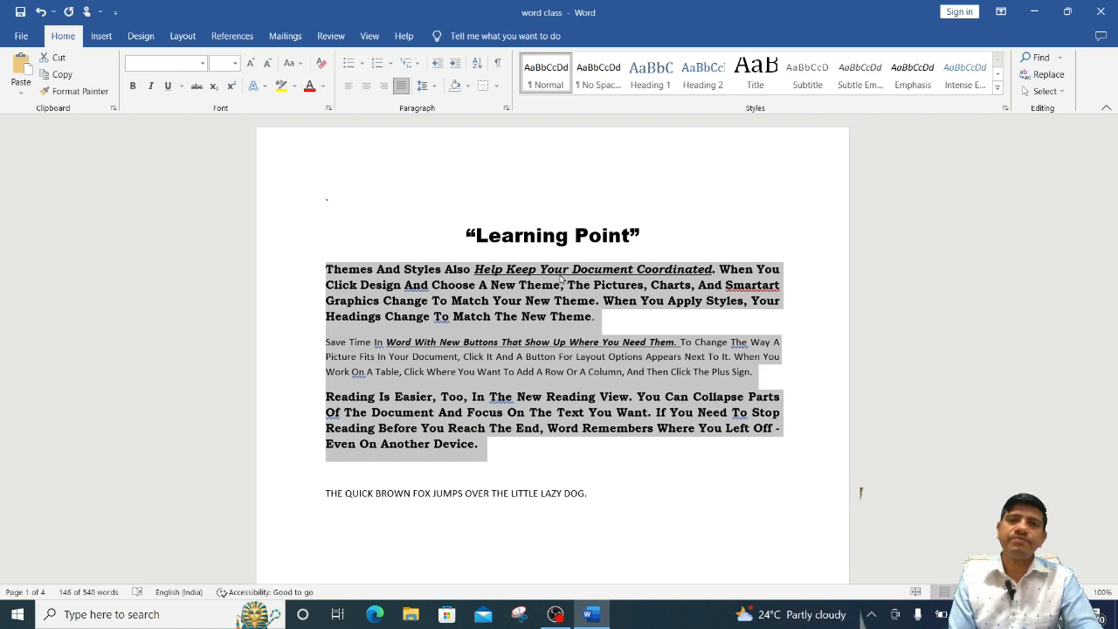
click(302, 70)
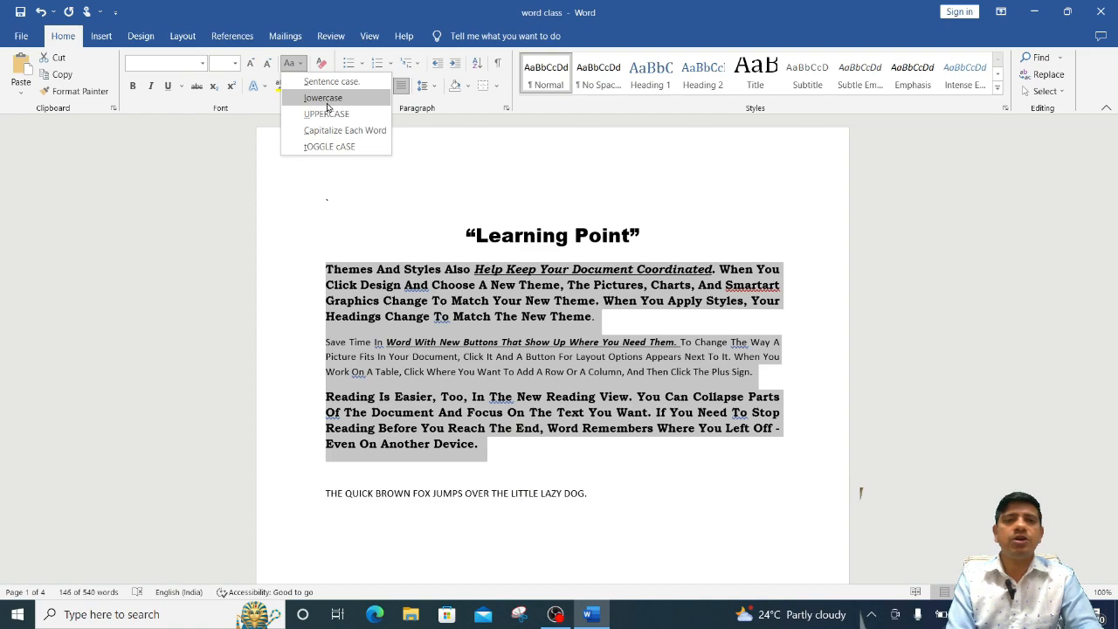
click(329, 103)
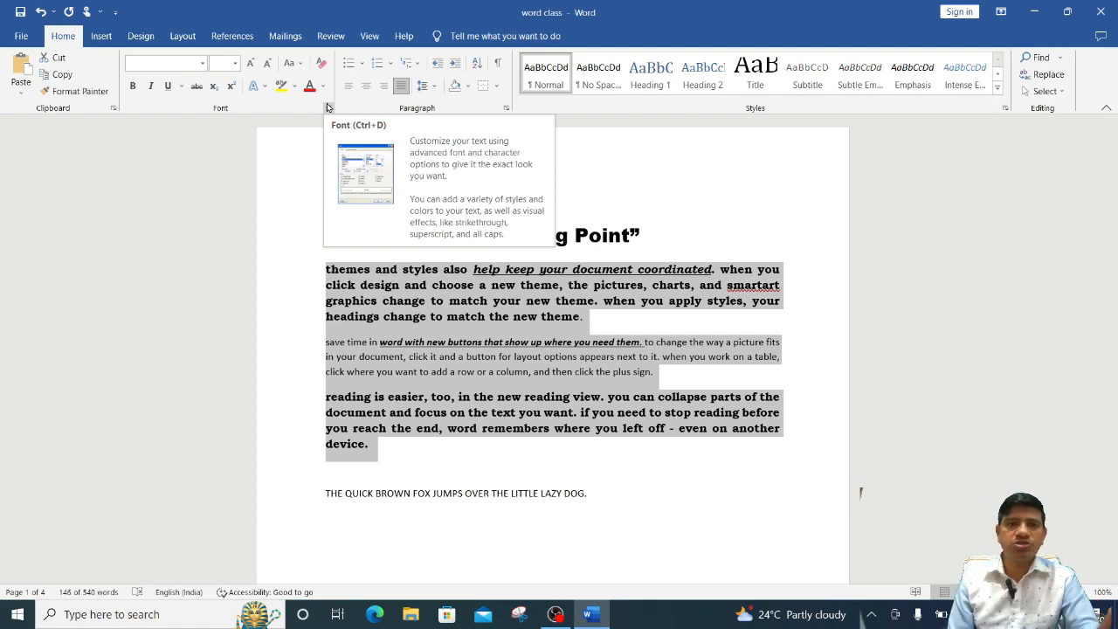
Apply tOGGLE cASE twice to the three selected paragraphs.
click(303, 64)
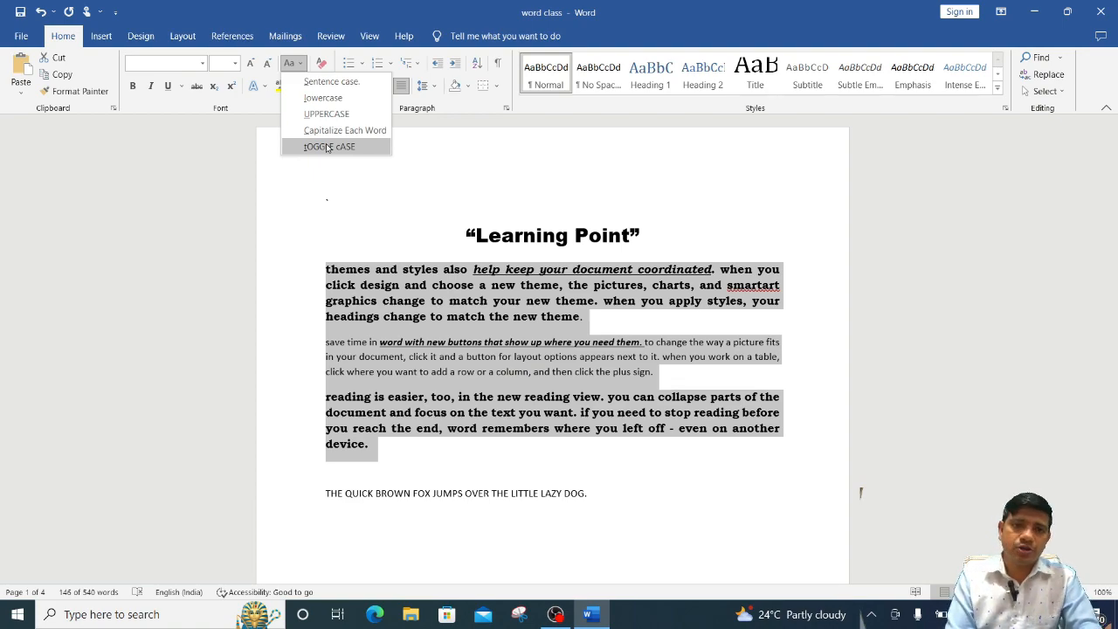
click(328, 147)
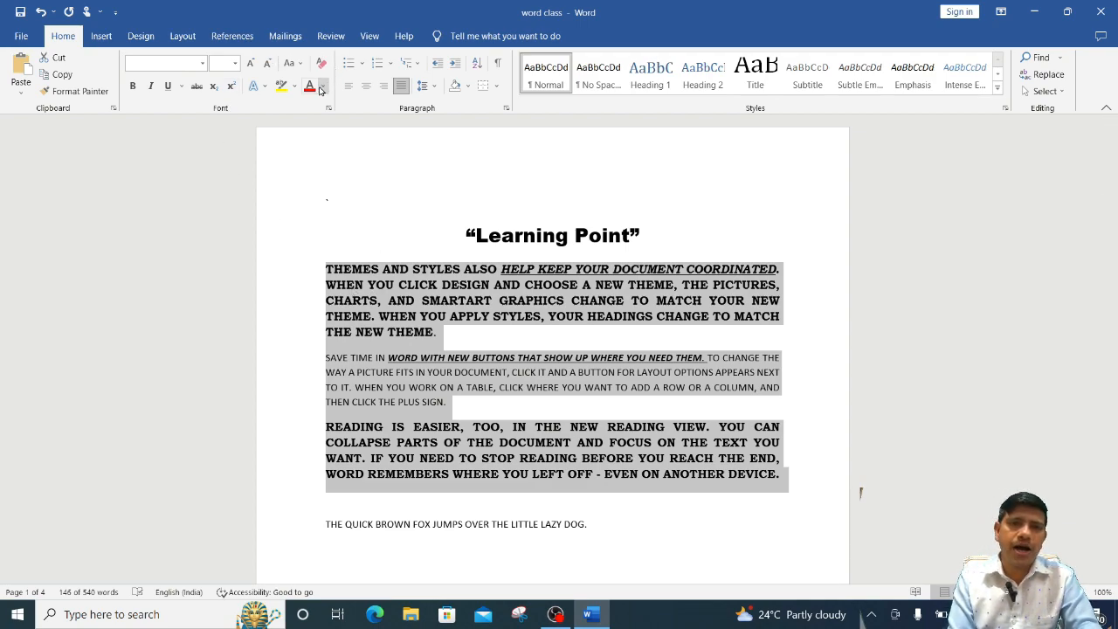
click(294, 67)
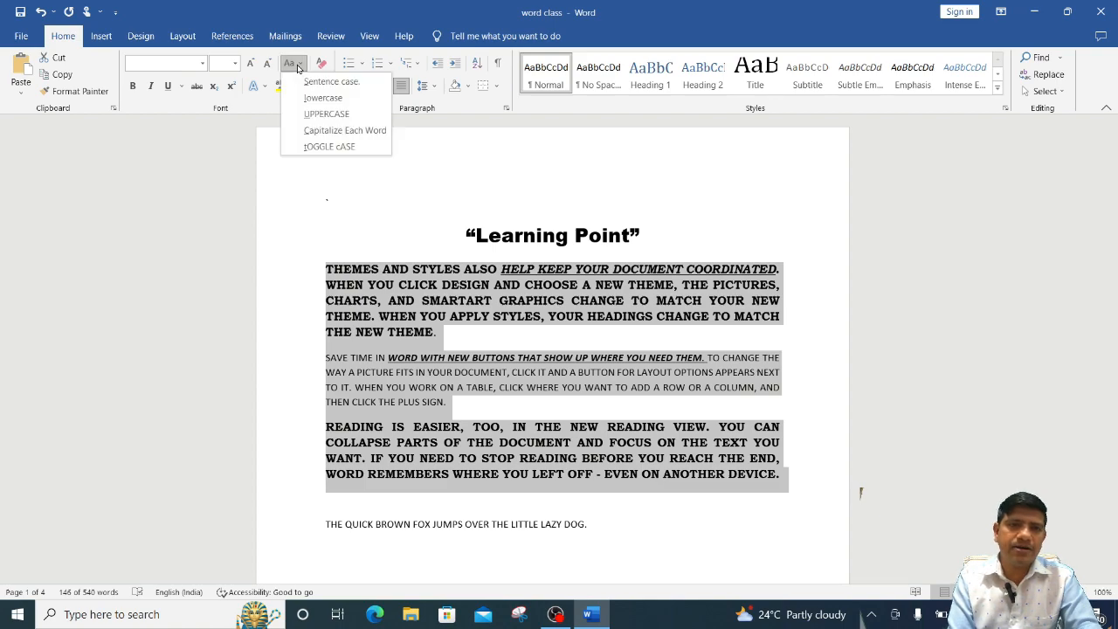
click(324, 146)
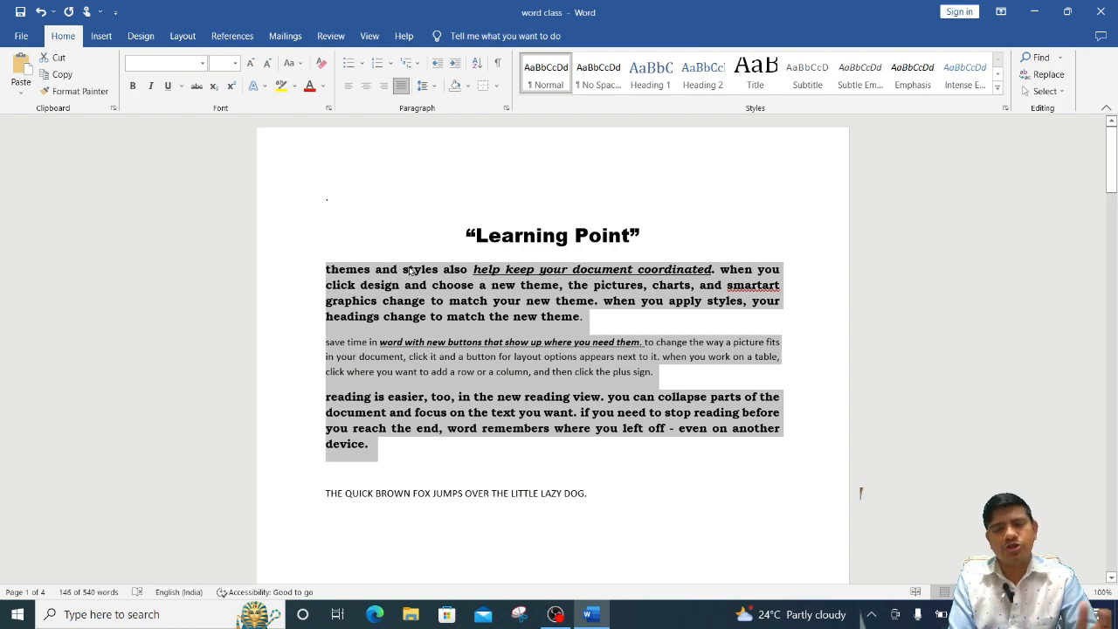
Change the three selected paragraphs to Sentence case and apply tOGGLE cASE to them.
click(302, 68)
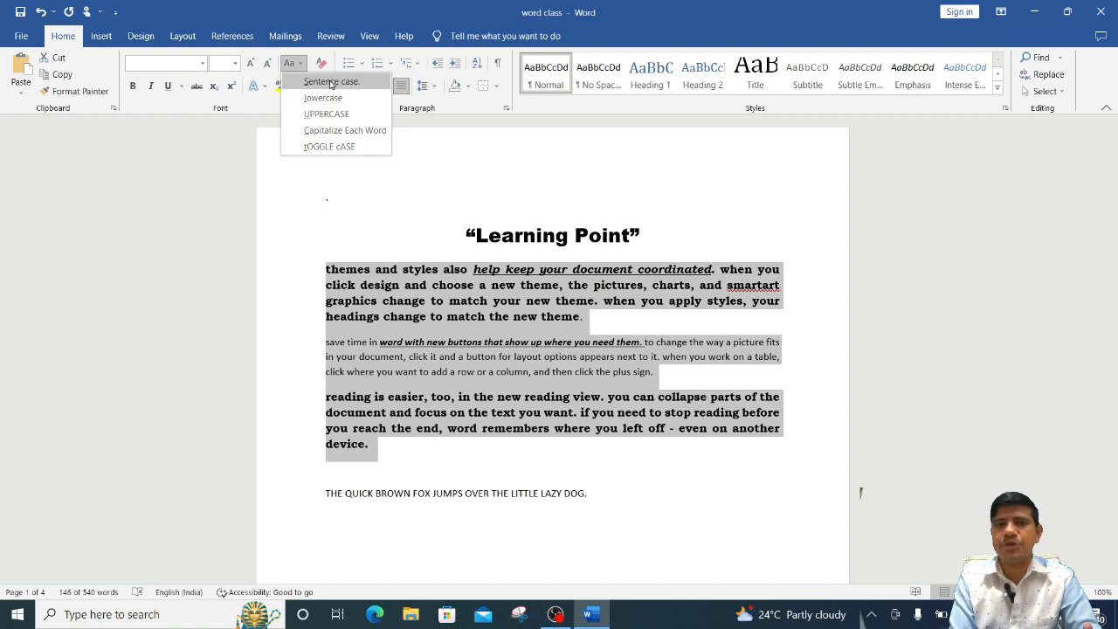
click(330, 82)
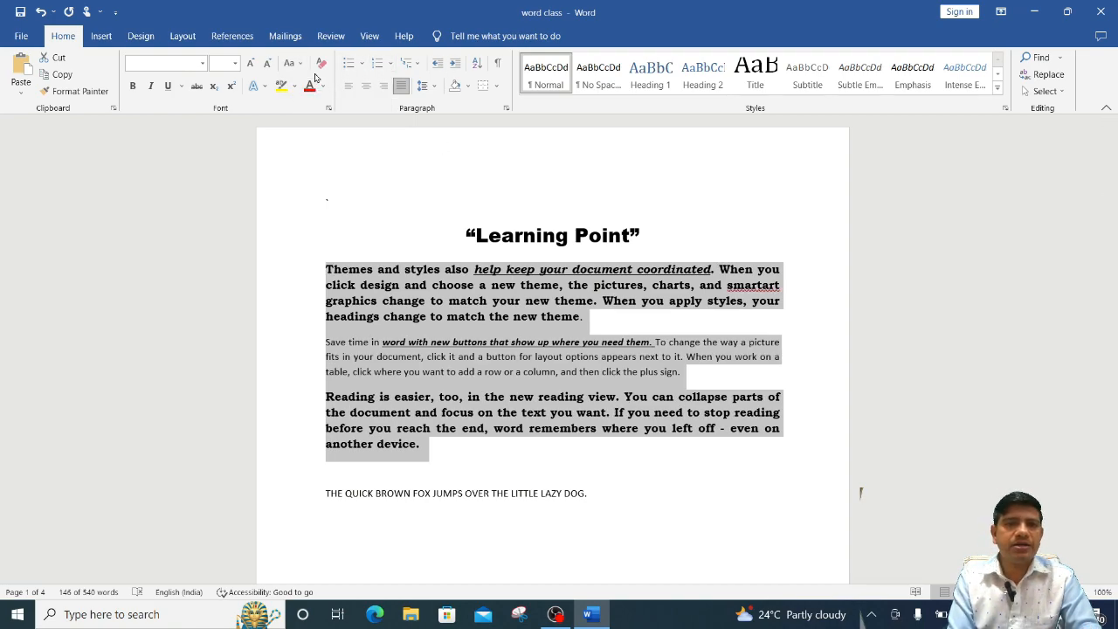
click(301, 69)
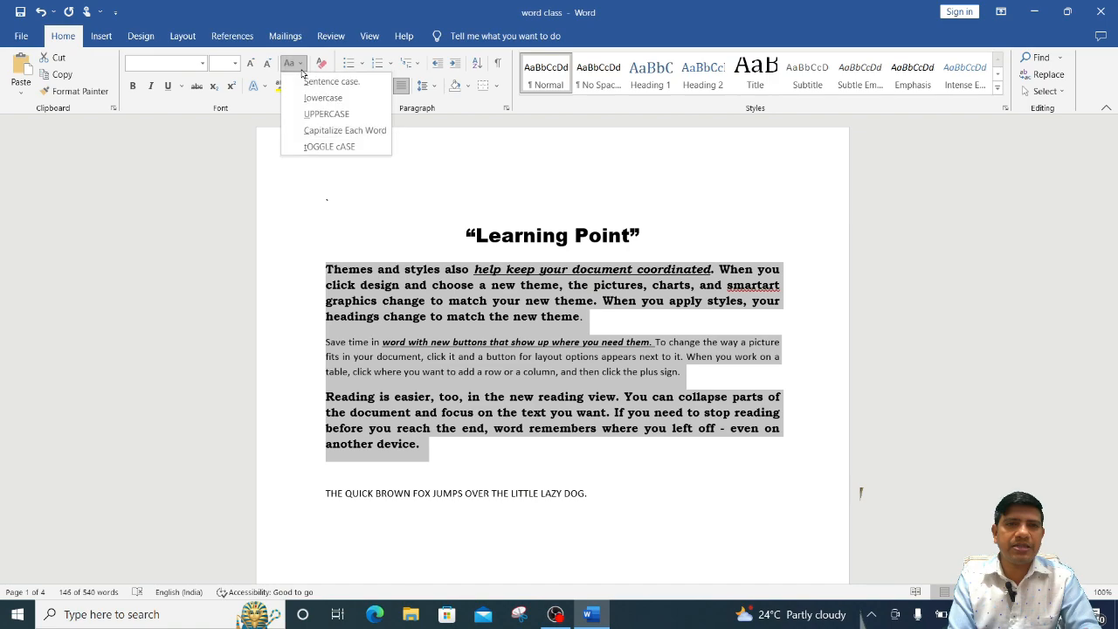
click(319, 147)
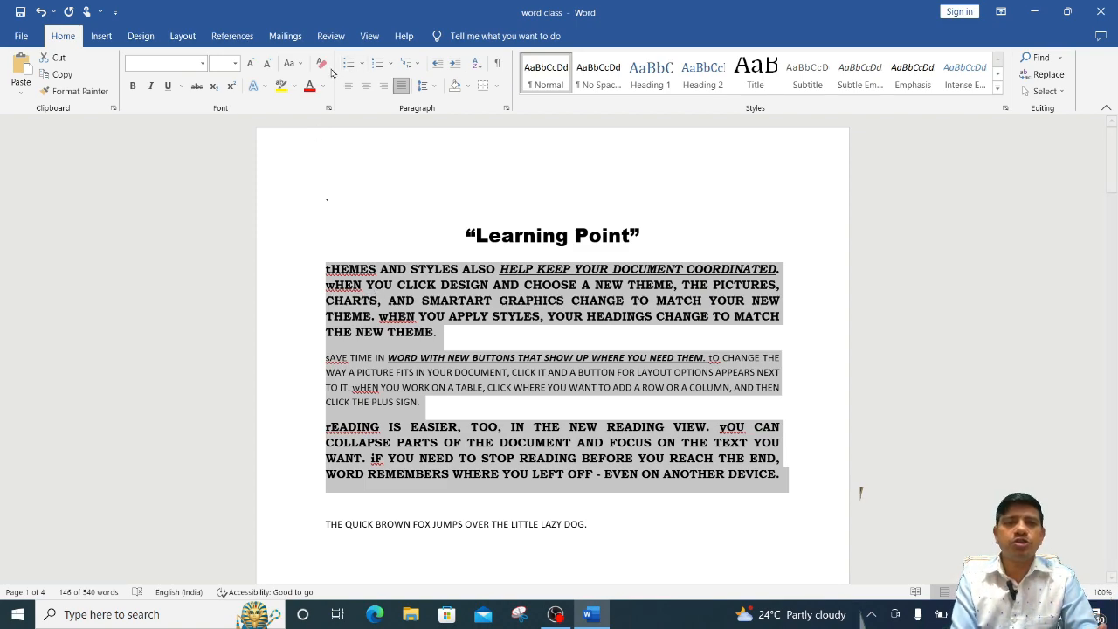
Reapply Sentence case to the three toggled paragraphs and deselect them.
click(300, 67)
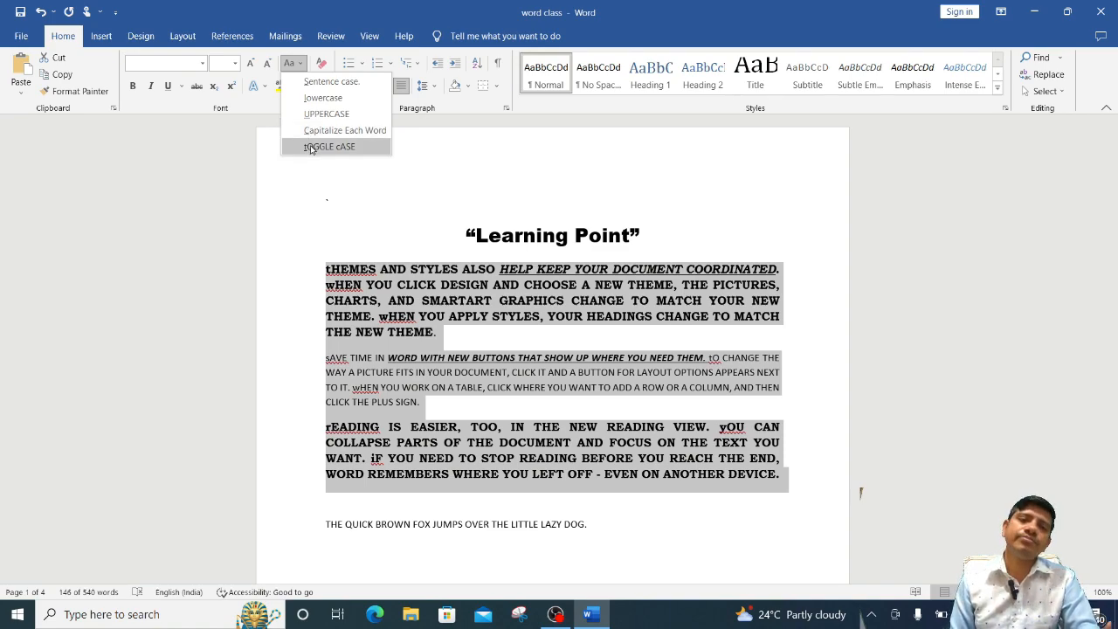
click(341, 83)
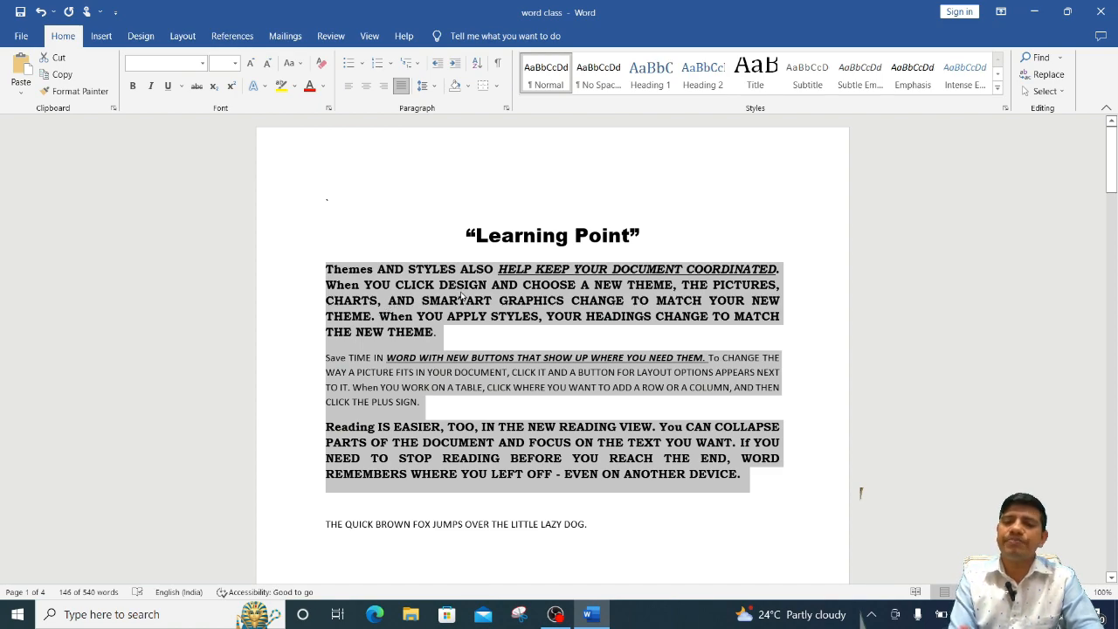
click(389, 403)
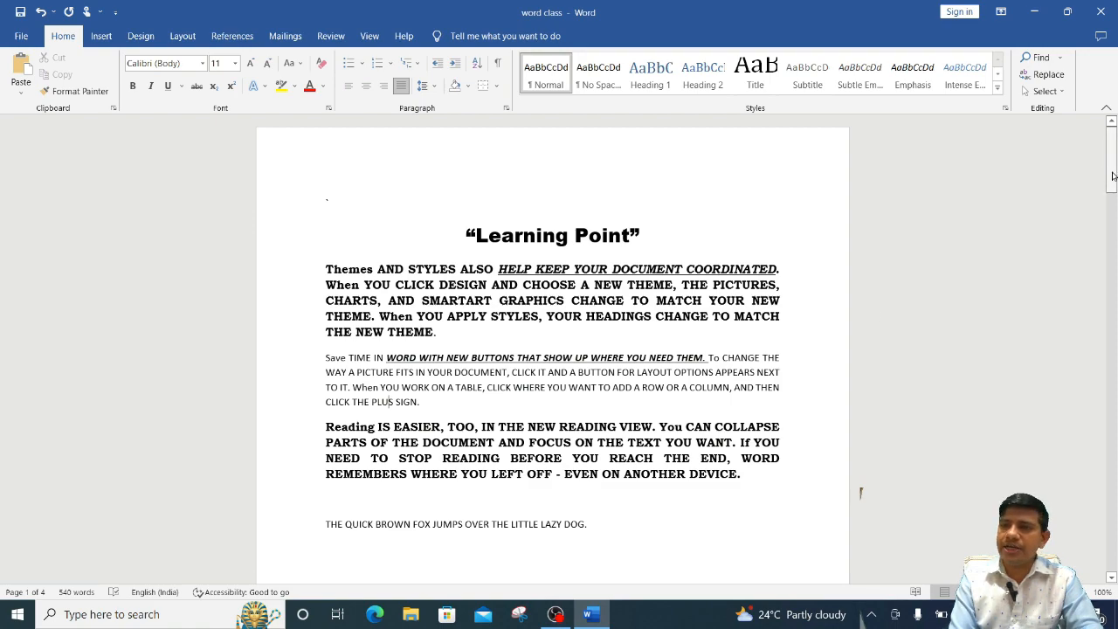
Select the whole "Themes and styles" paragraph and choose a light blue from the standard palette of more font colors.
click(327, 272)
drag(327, 273, 439, 332)
click(443, 327)
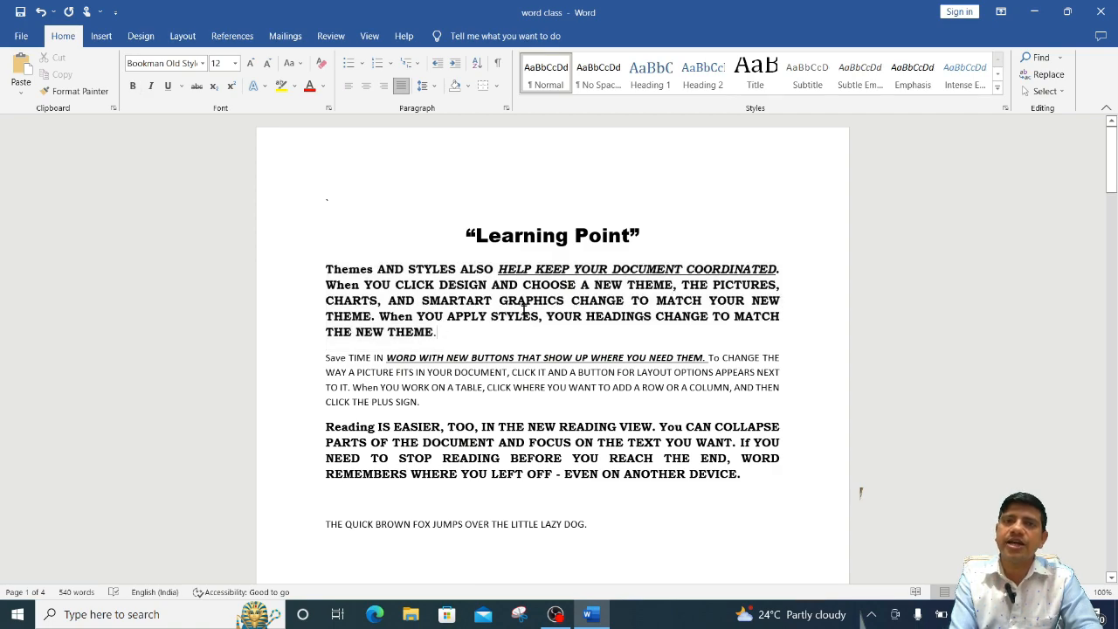
click(321, 264)
drag(321, 264, 437, 330)
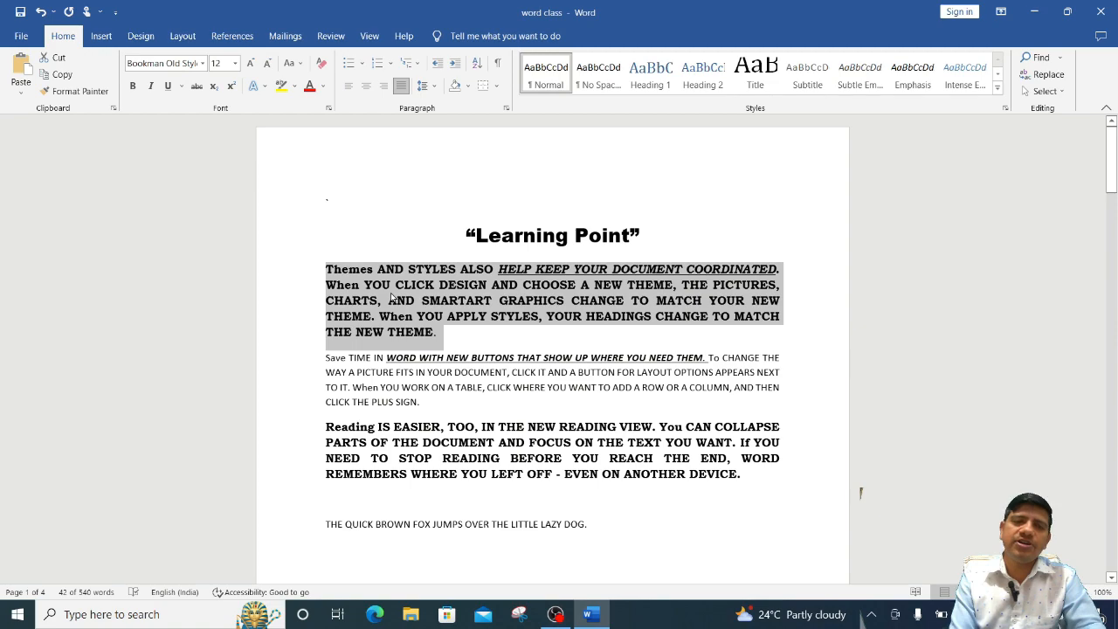
click(323, 94)
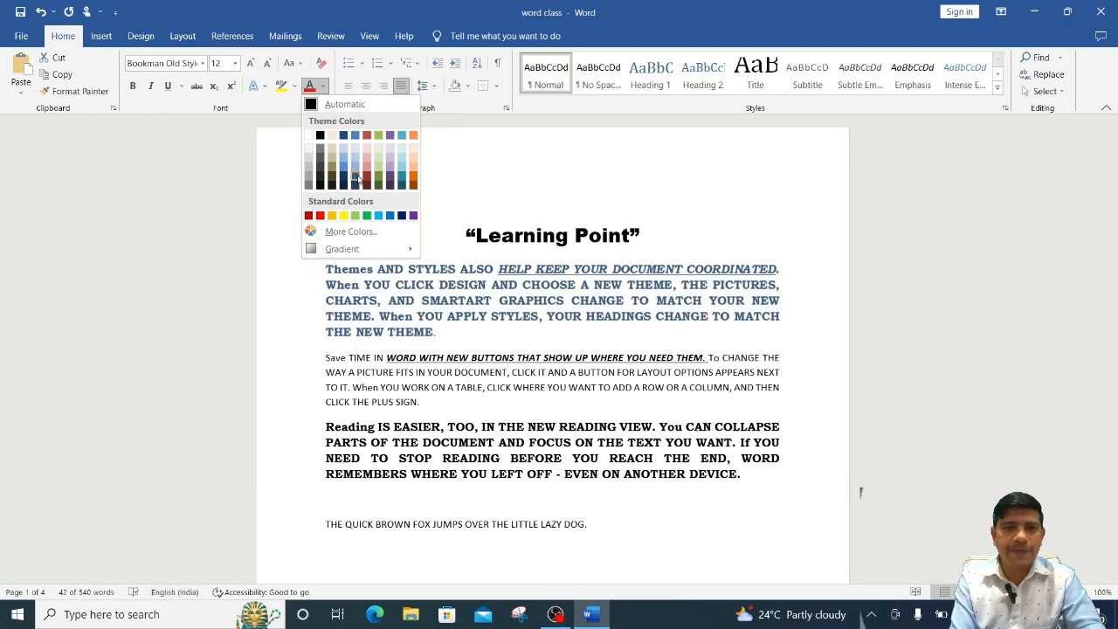
click(352, 232)
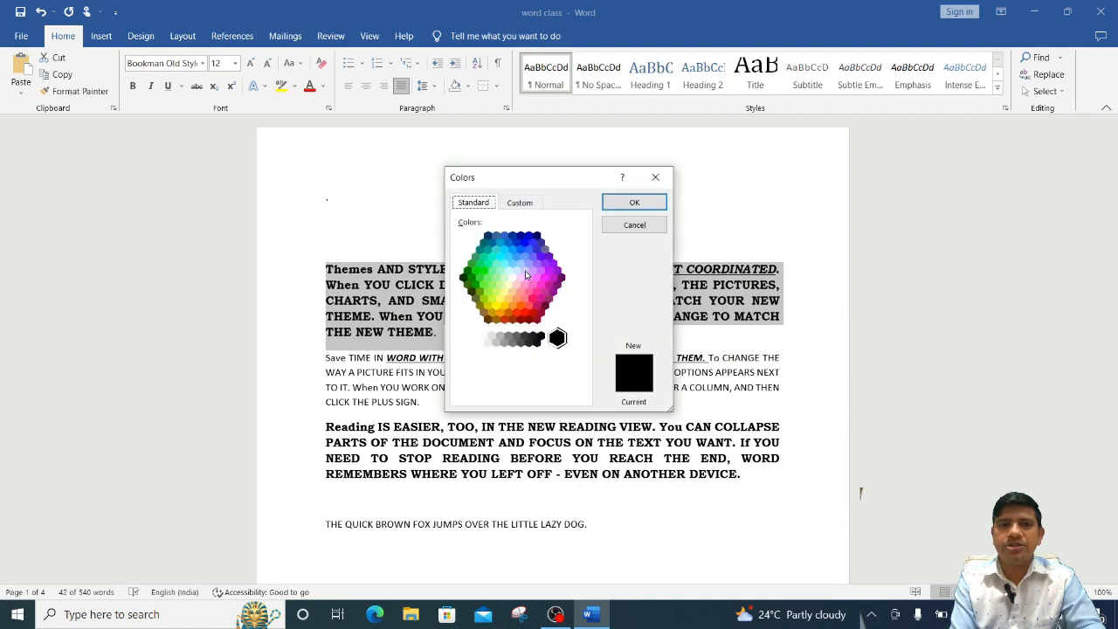
click(527, 266)
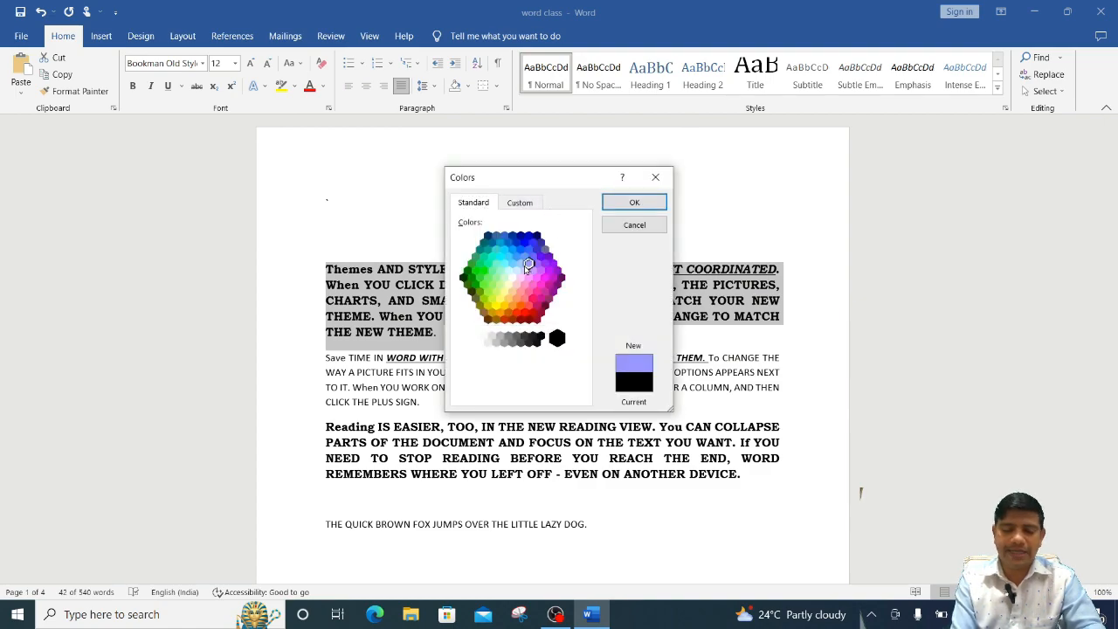
click(521, 265)
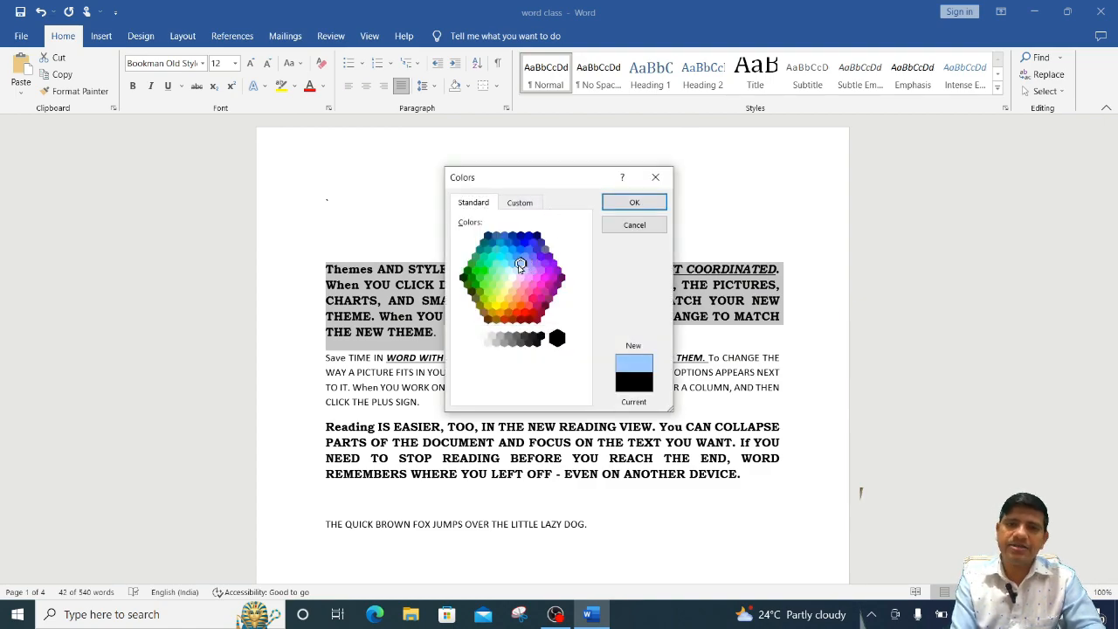
Adjust the paragraph's font color to the custom blue #7BC2ED (RGB 123, 194, 237), apply it and deselect the text.
click(523, 202)
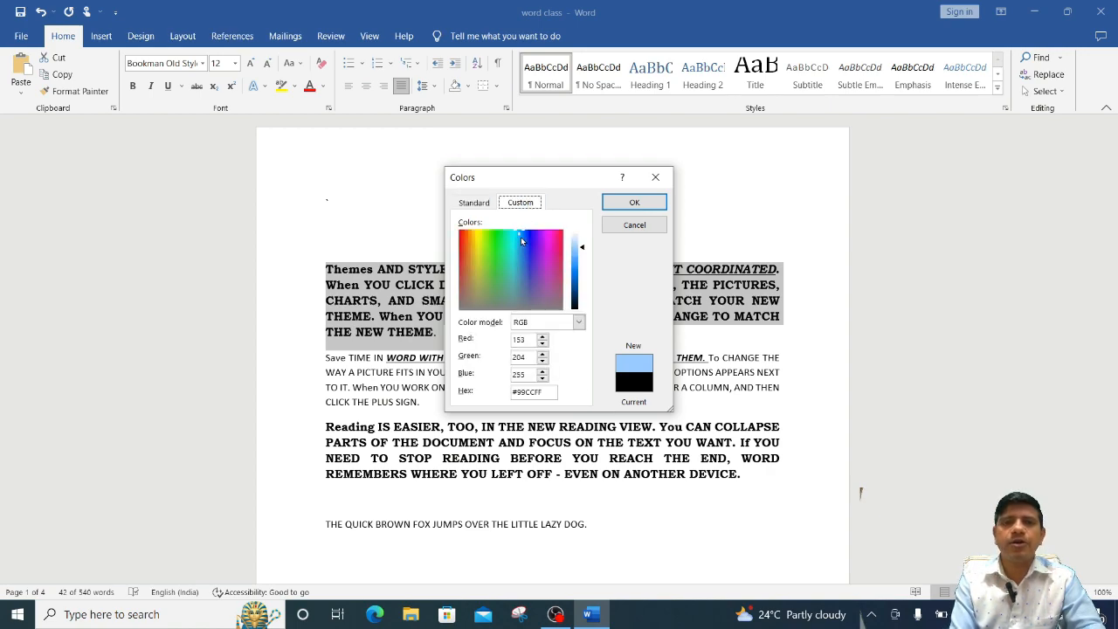
mouse_move(521, 232)
mouse_down()
mouse_move(533, 263)
mouse_move(517, 249)
mouse_up()
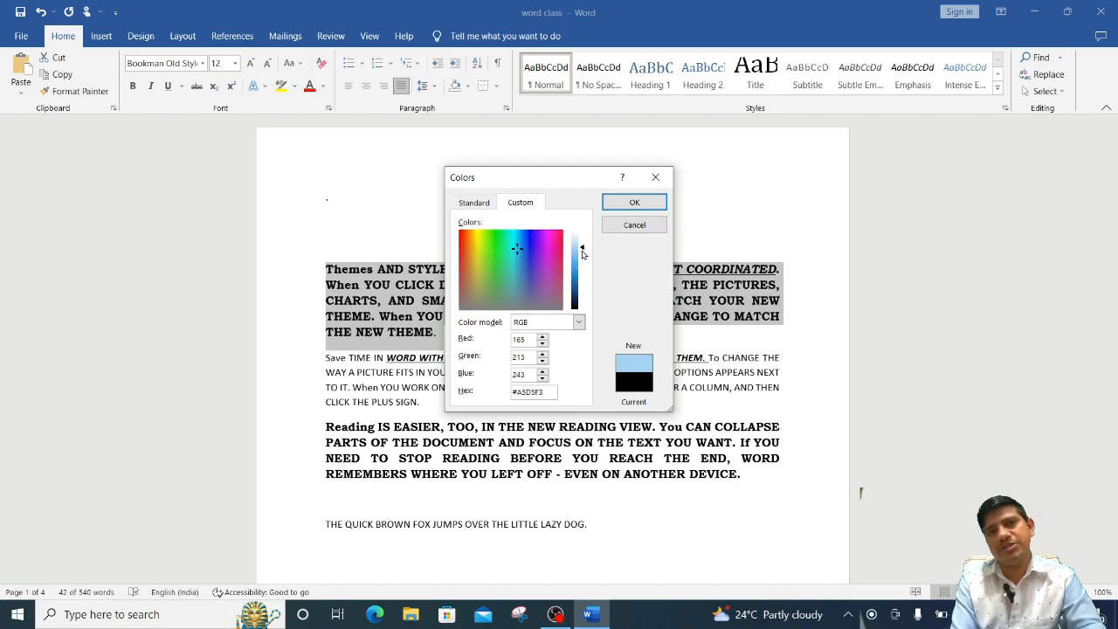
mouse_move(582, 253)
mouse_down()
mouse_move(579, 241)
mouse_move(580, 256)
mouse_up()
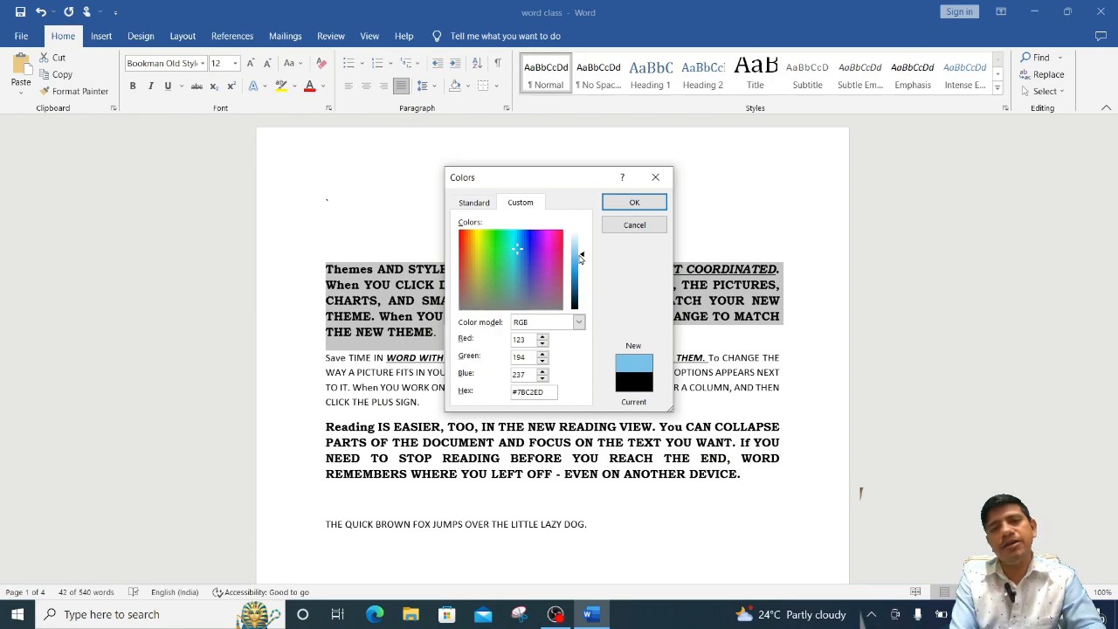
click(633, 203)
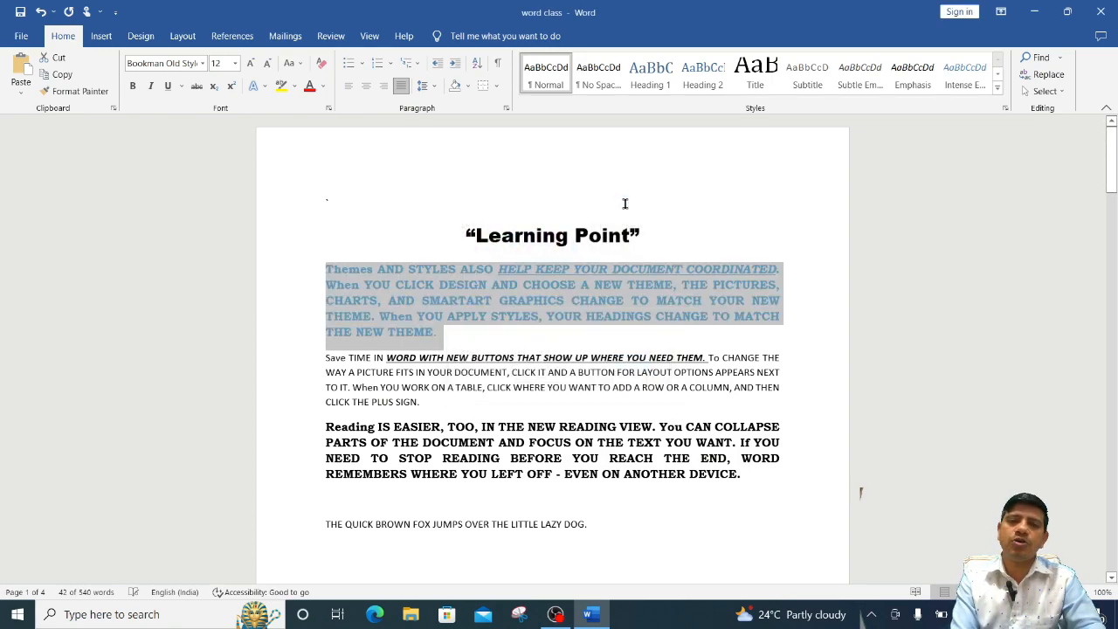
click(457, 342)
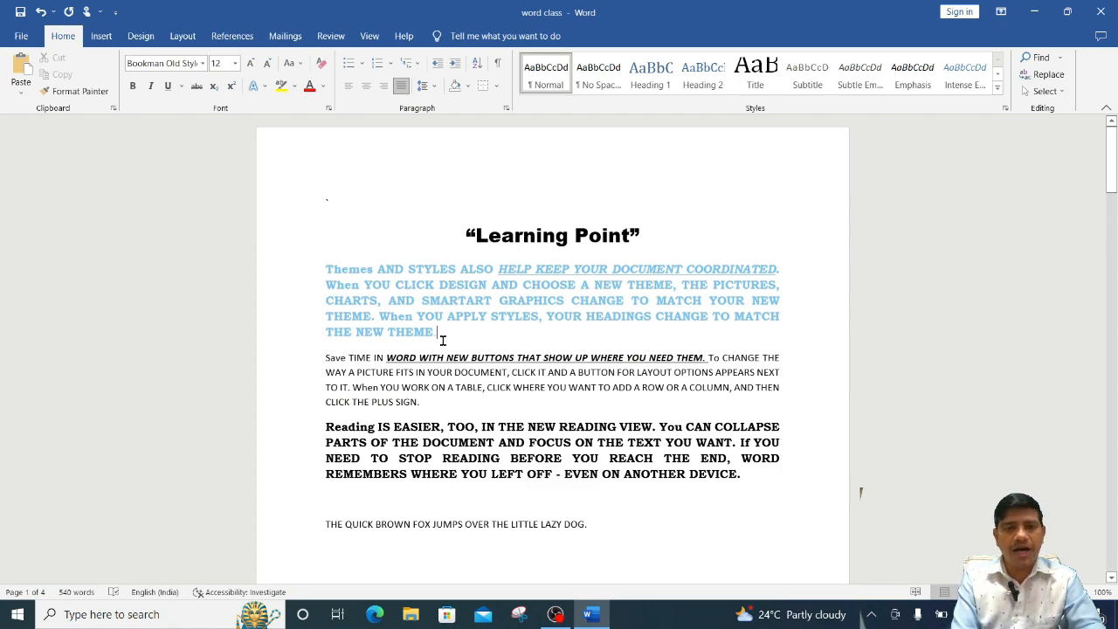
Preview a yellow text highlight on the whole "Themes and styles" paragraph without applying it.
drag(443, 341, 324, 268)
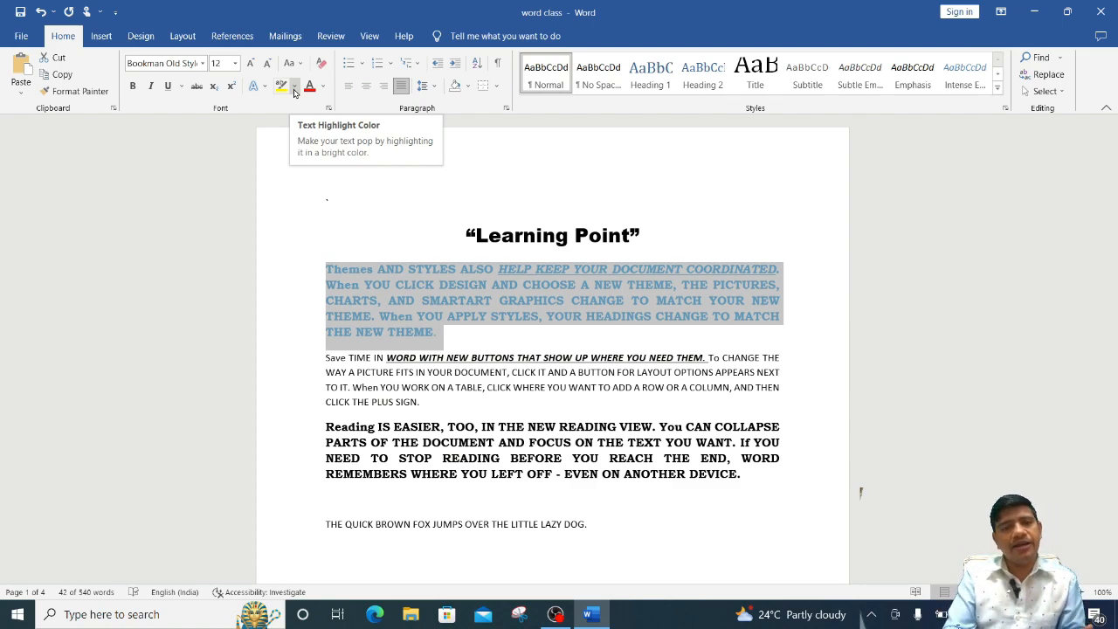
click(294, 88)
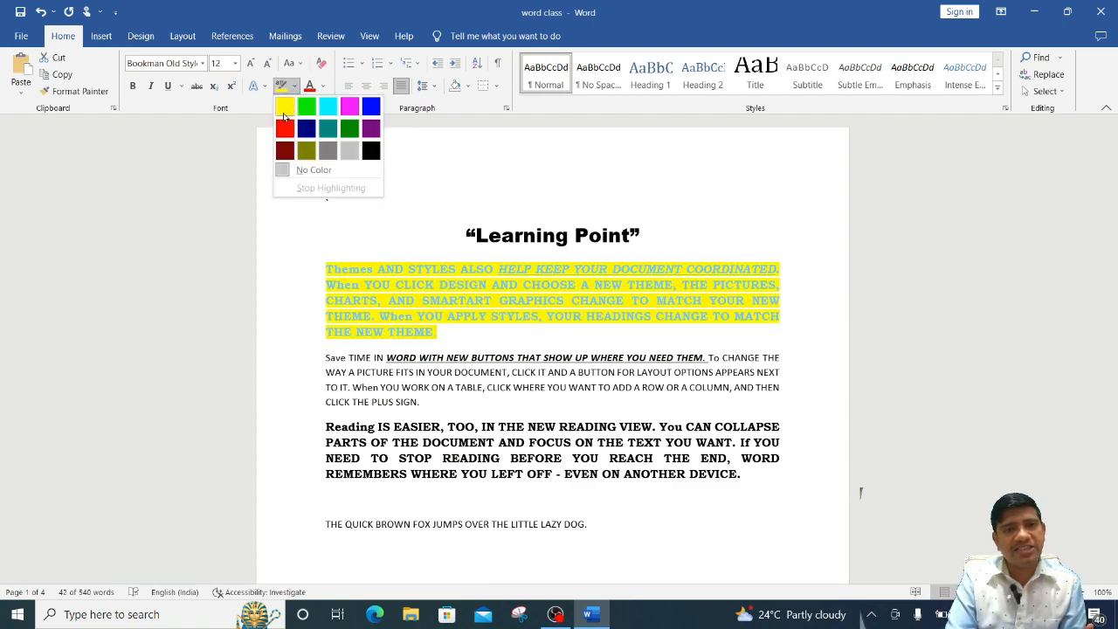
click(463, 348)
click(446, 332)
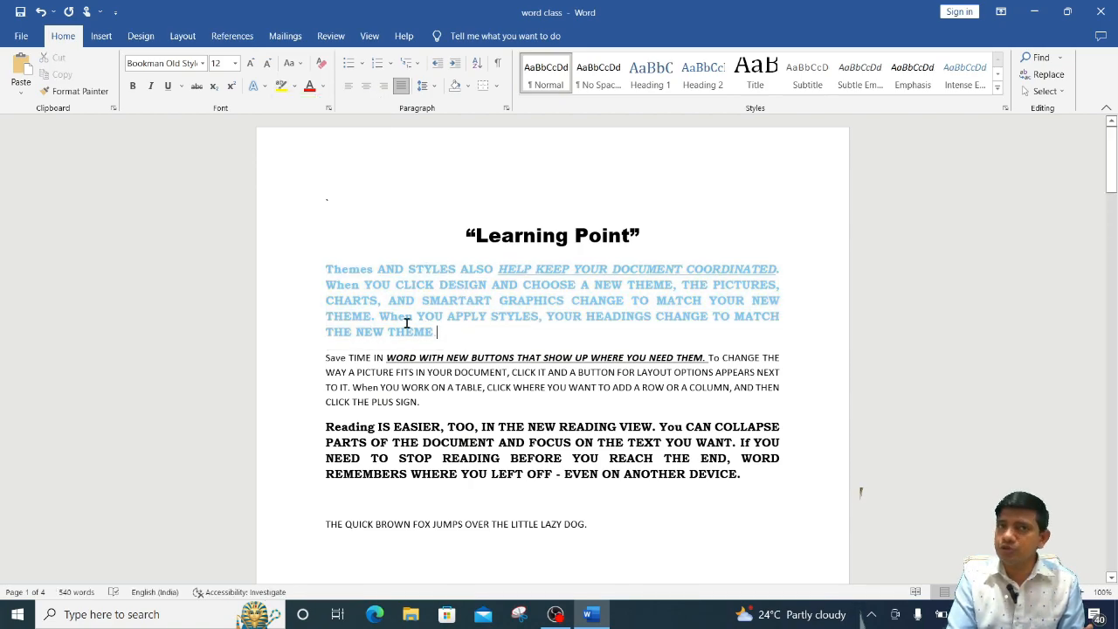
Highlight "CHARTS, AND SMARTART GRAPHICS" through "NEW THEME" in yellow and the sentence starting "Reading IS EASIER" in bright green.
drag(326, 304, 370, 321)
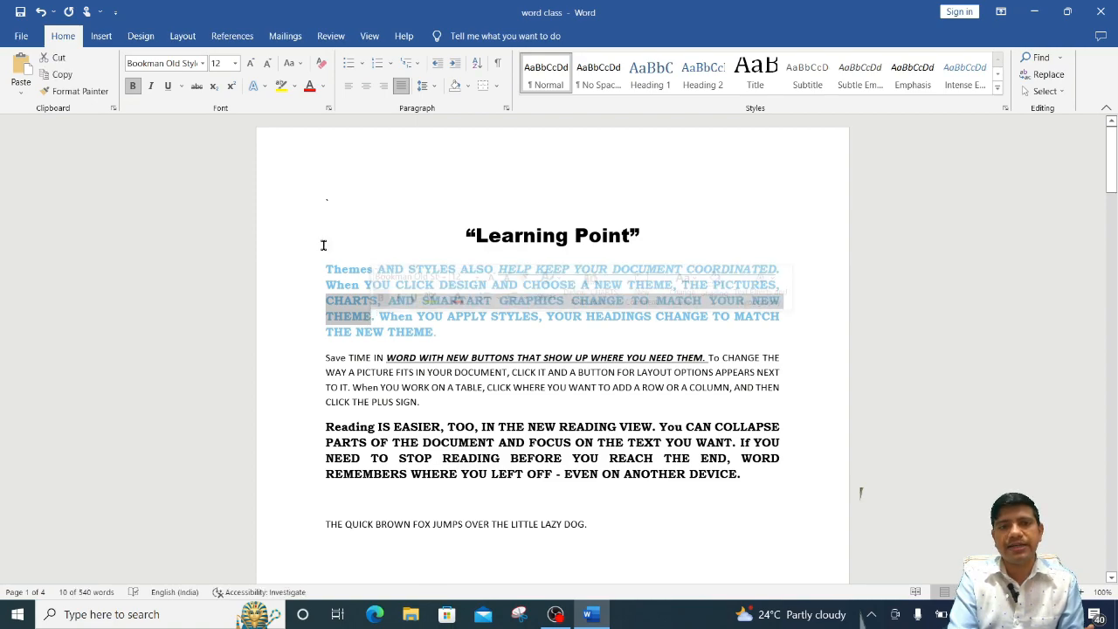
click(282, 88)
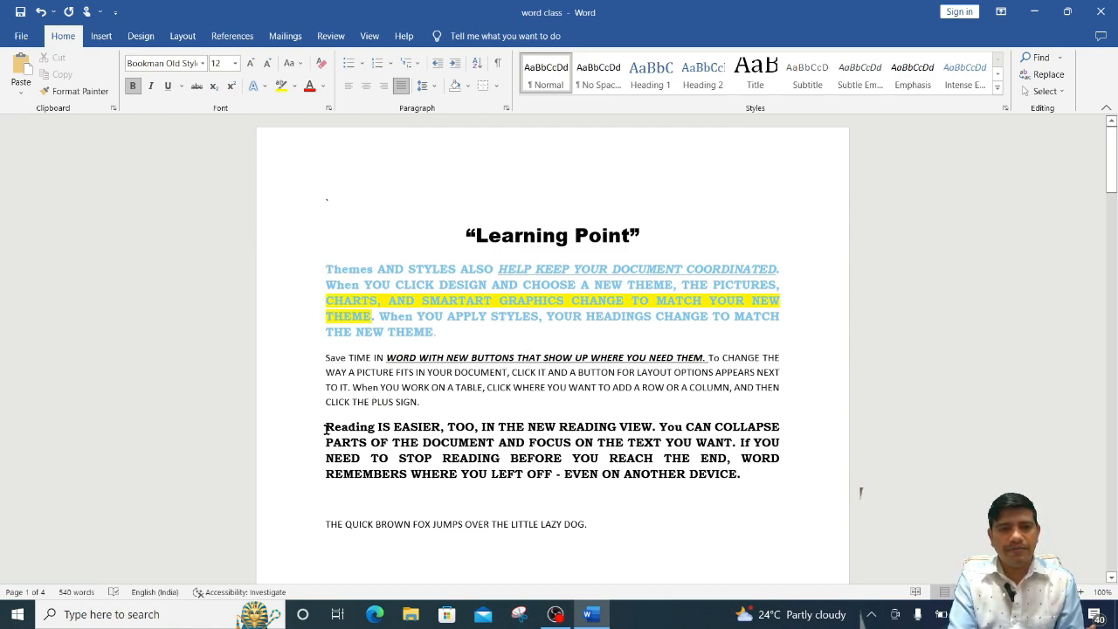
drag(325, 428, 641, 425)
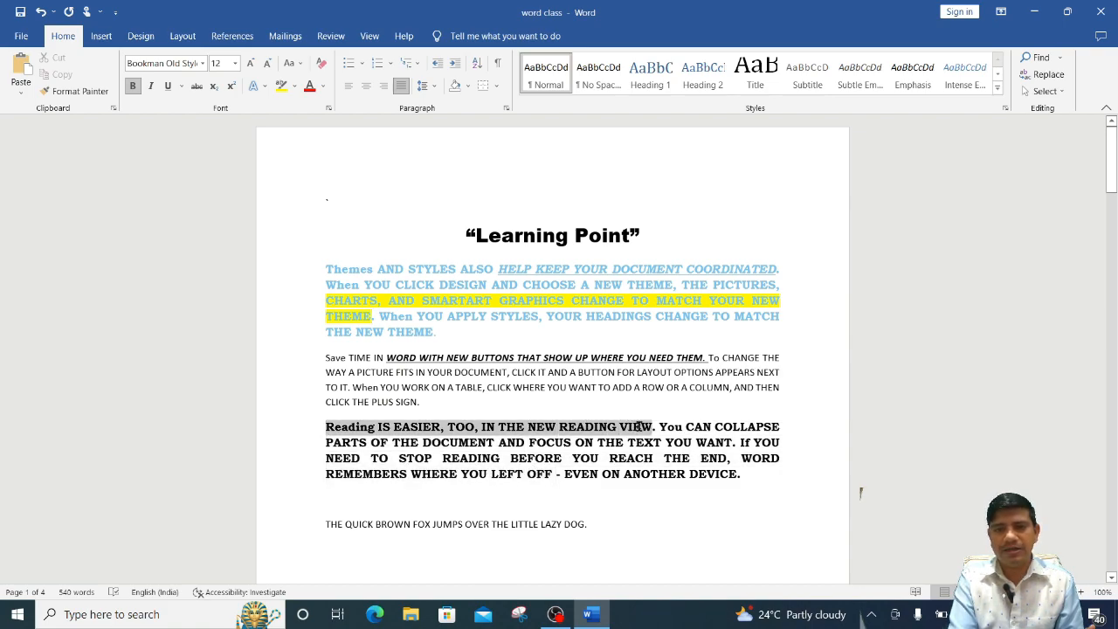
click(641, 426)
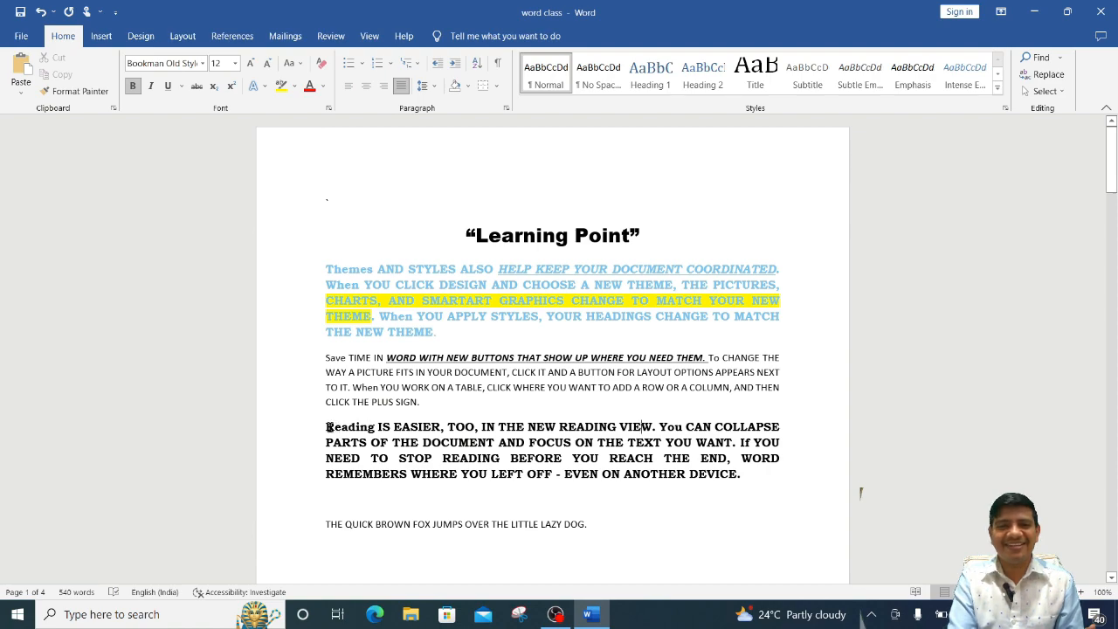
drag(325, 426, 657, 428)
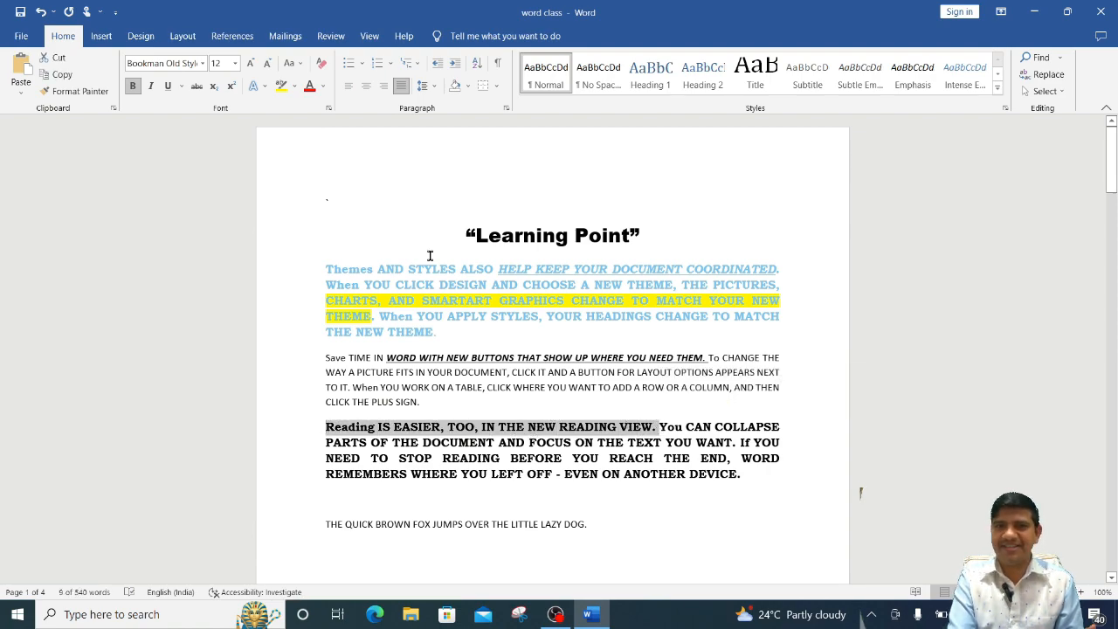
click(295, 87)
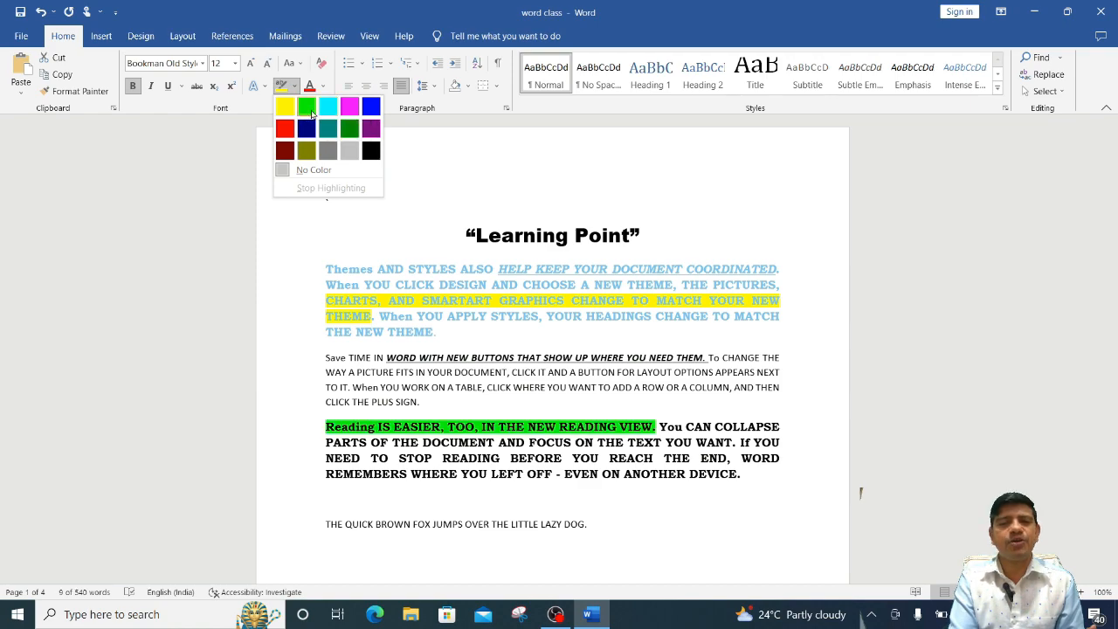
click(311, 112)
click(579, 455)
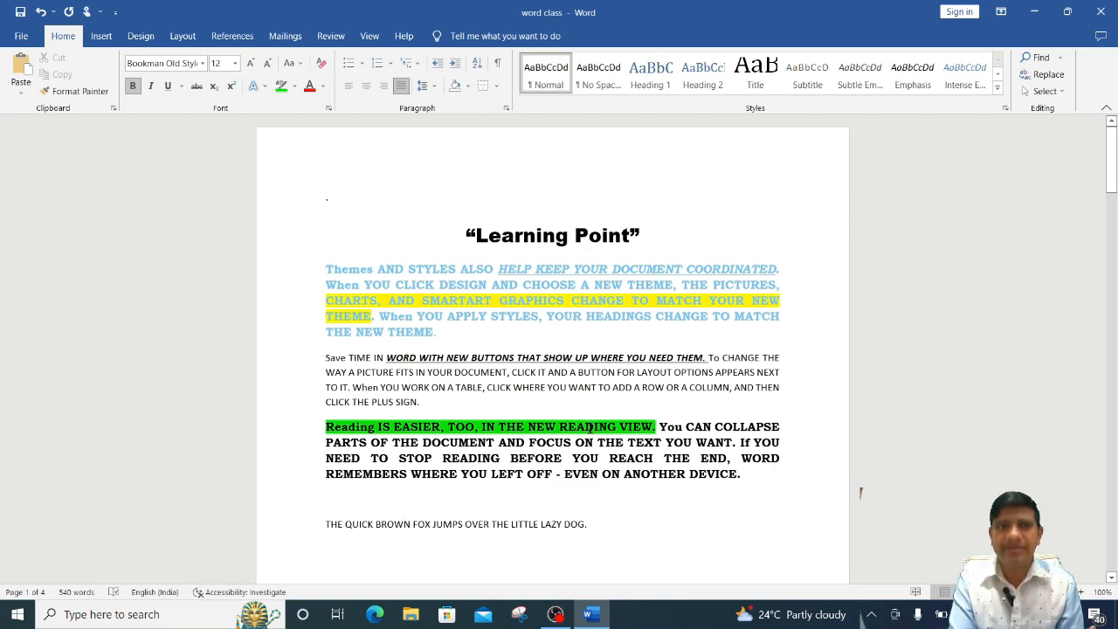
Apply the purple preset text effect to the whole paragraph starting "Save TIME IN WORD" and deselect it.
click(327, 271)
click(327, 364)
drag(326, 364, 431, 399)
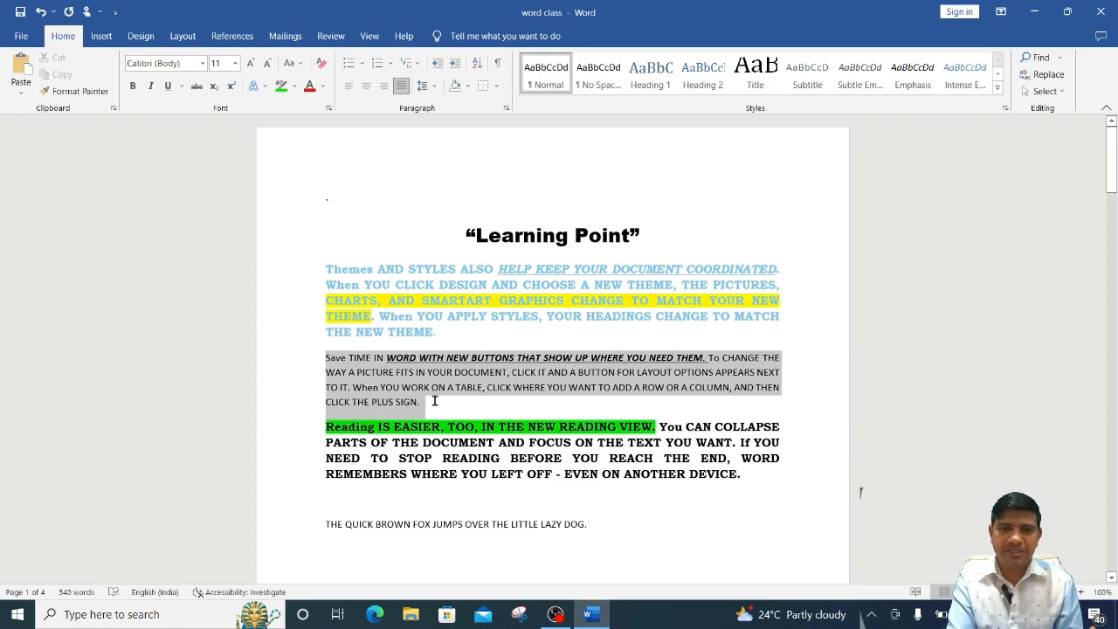
click(266, 86)
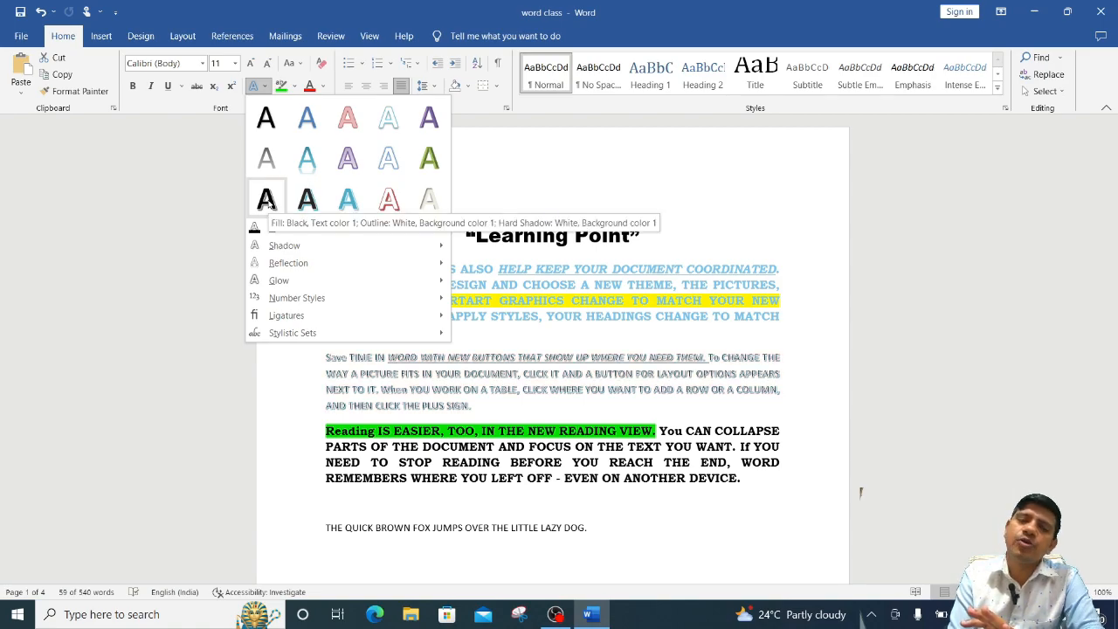
click(434, 125)
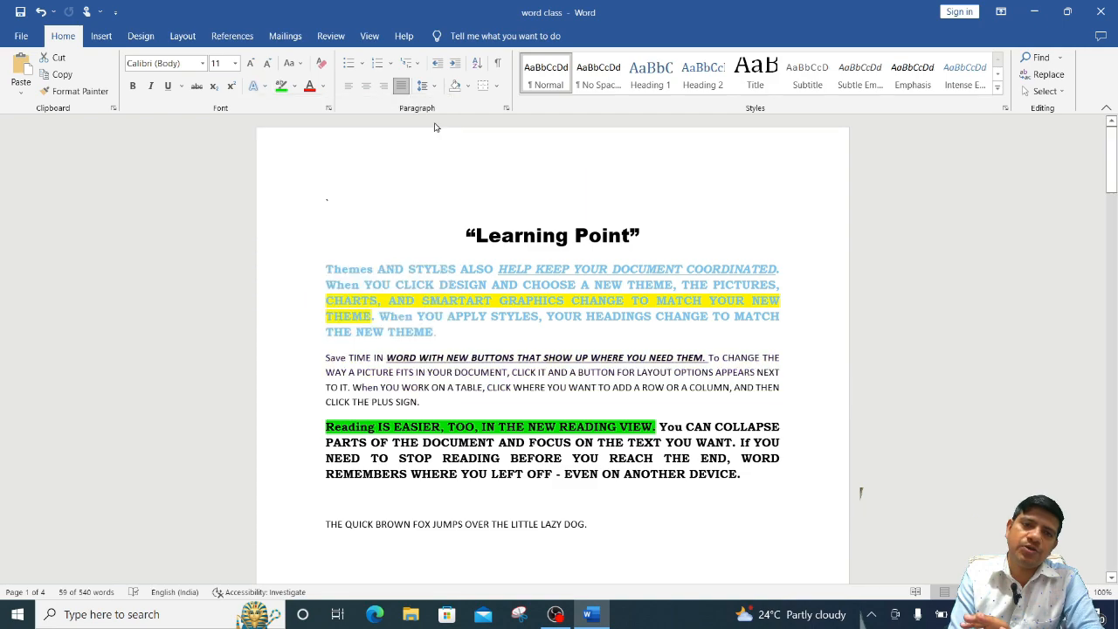
click(514, 409)
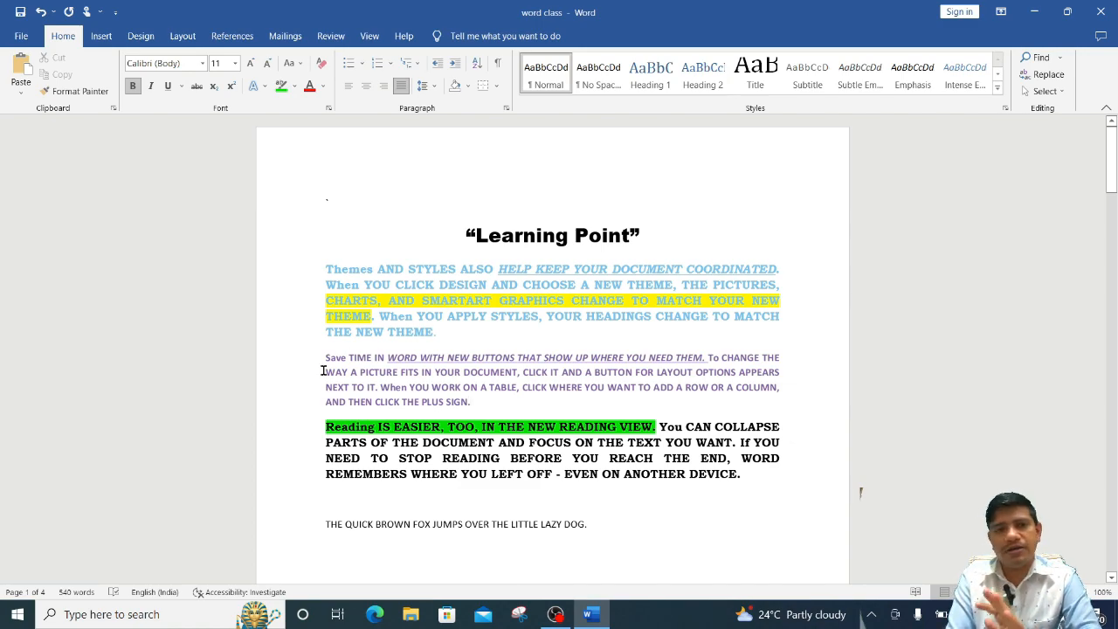
Clear all formatting from the whole "Themes and styles" paragraph and deselect it.
click(322, 271)
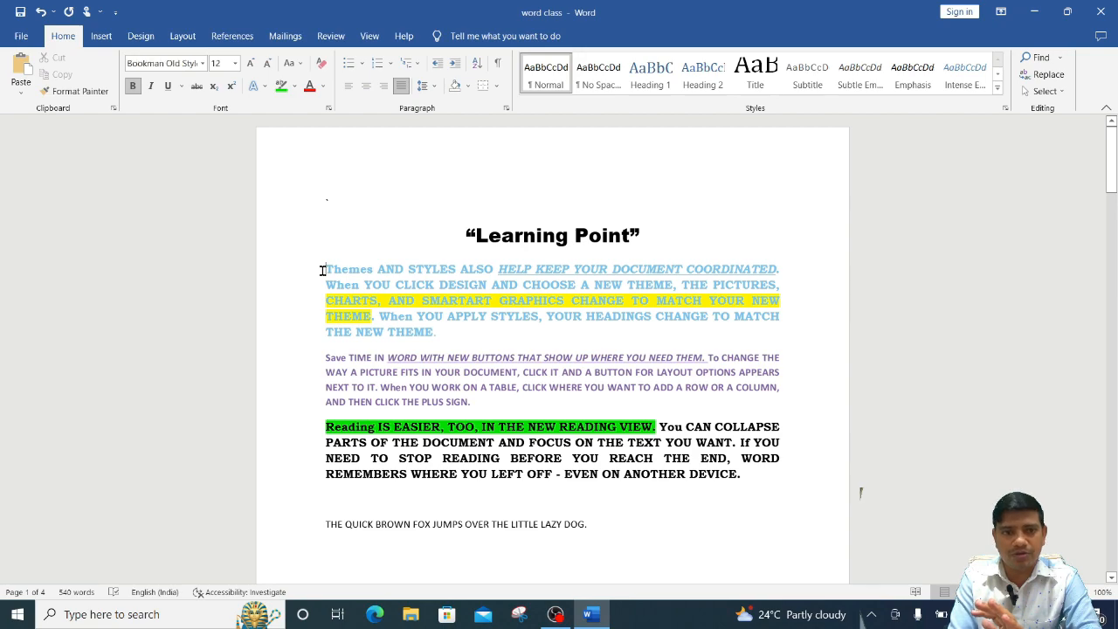
drag(322, 271, 437, 332)
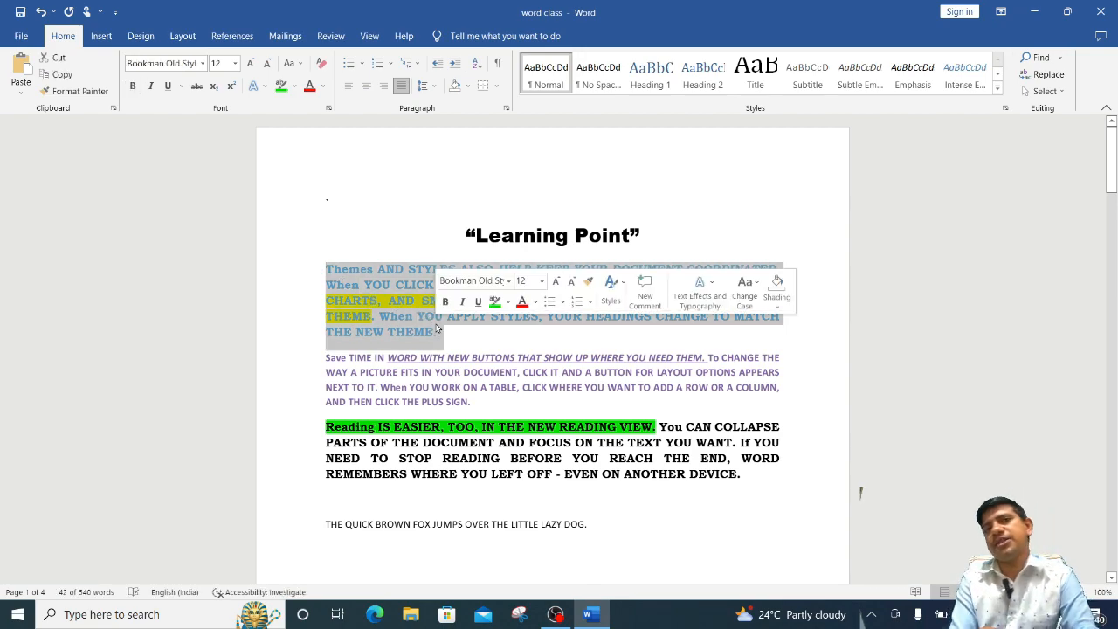
click(320, 64)
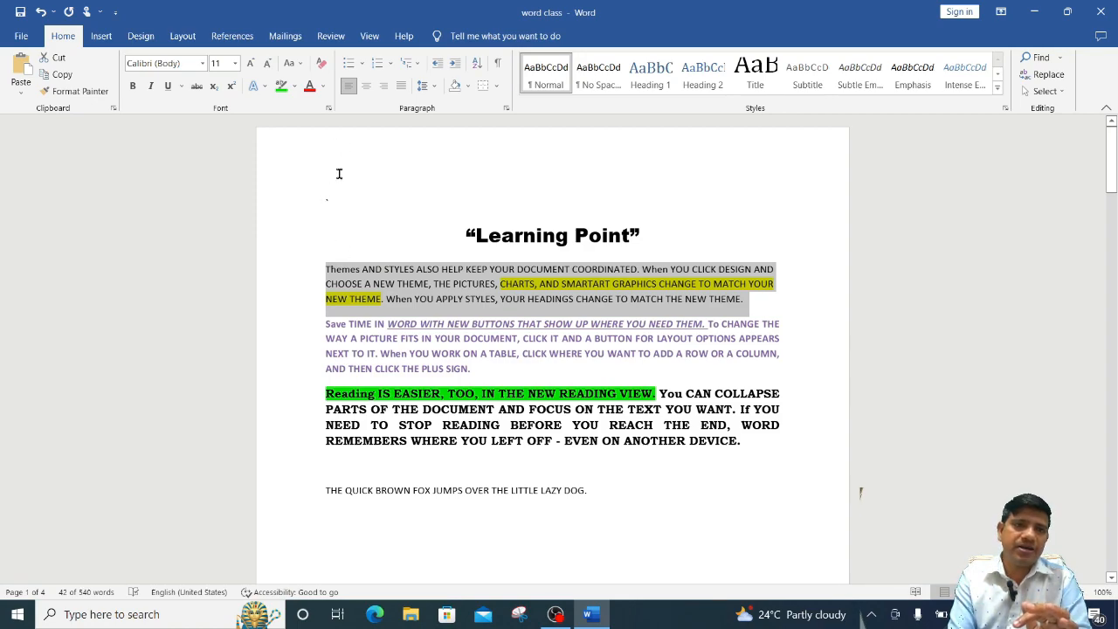
click(600, 489)
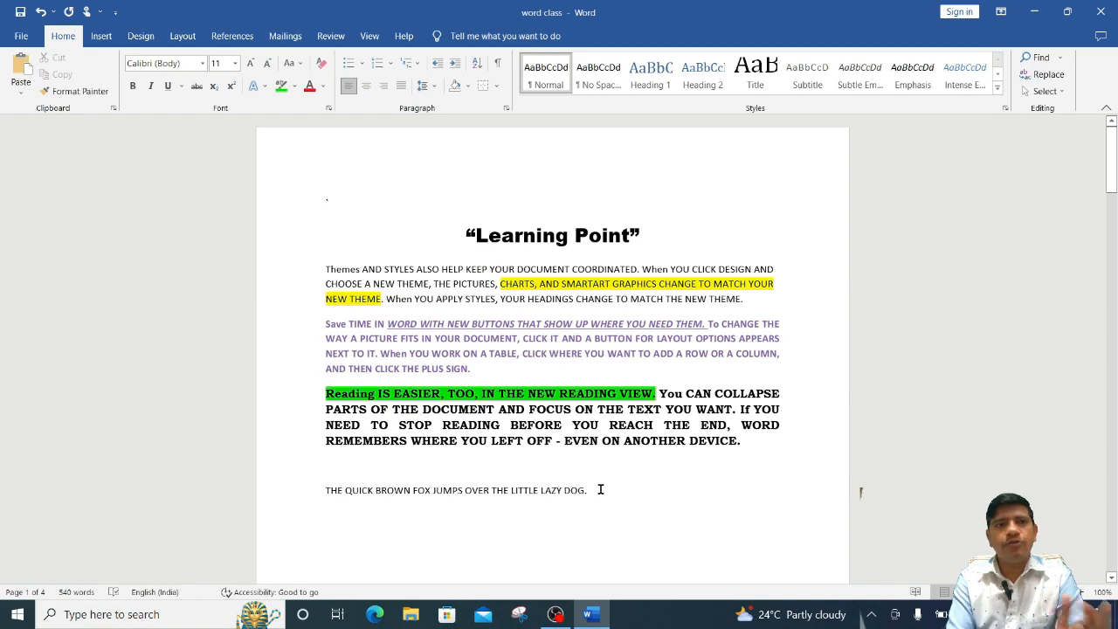